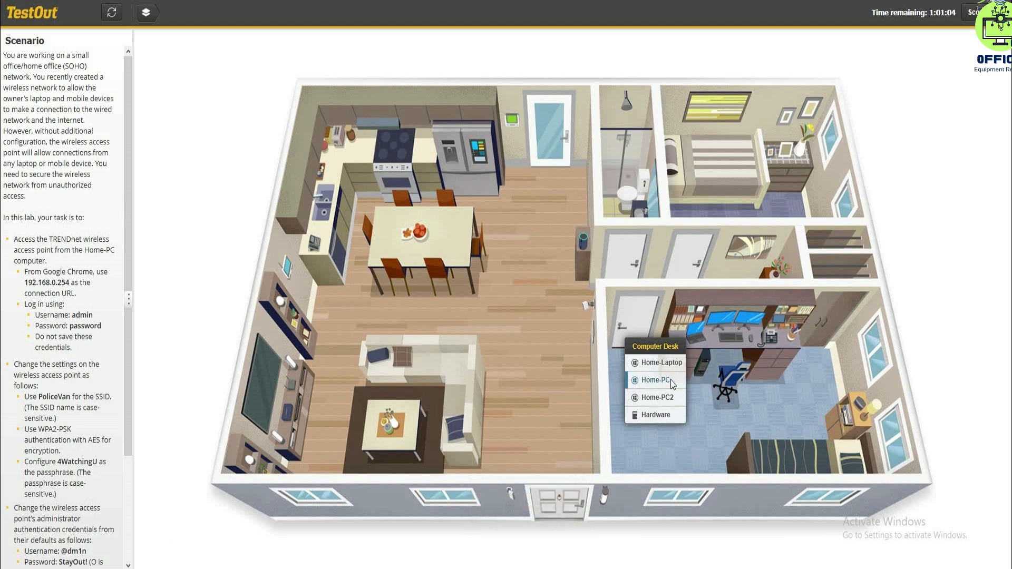
- Switch to the Home-PC computer and open the access point's address 192.168.0.254 in Chrome
click(655, 382)
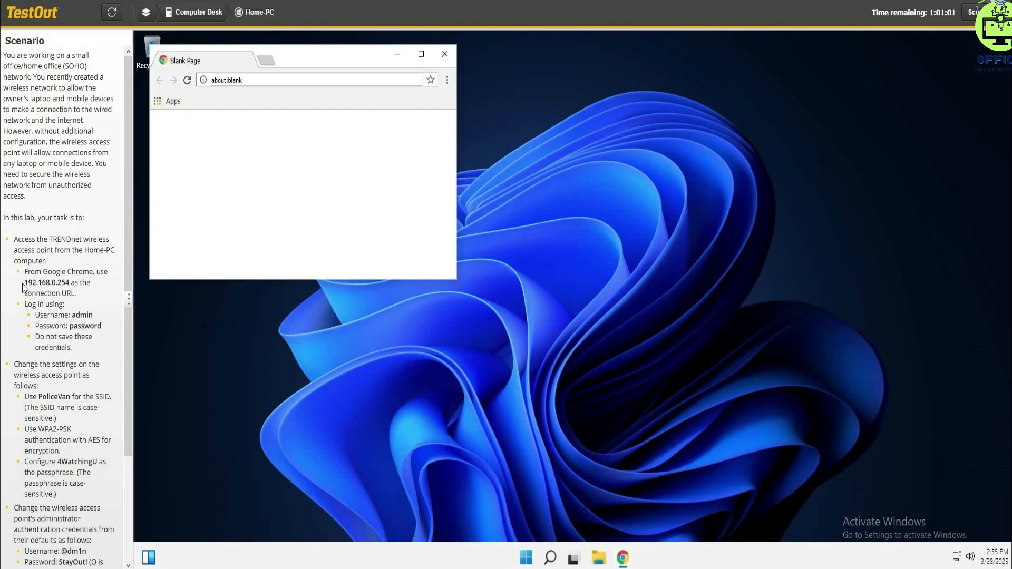
drag(25, 286, 60, 287)
key(ctrl+c)
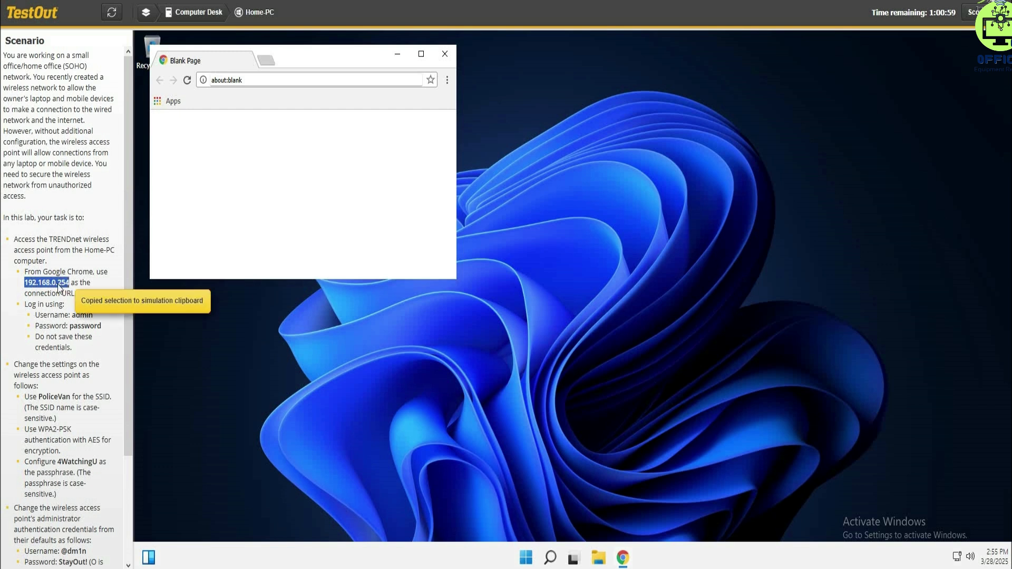
click(261, 80)
key(ctrl+v)
key(Return)
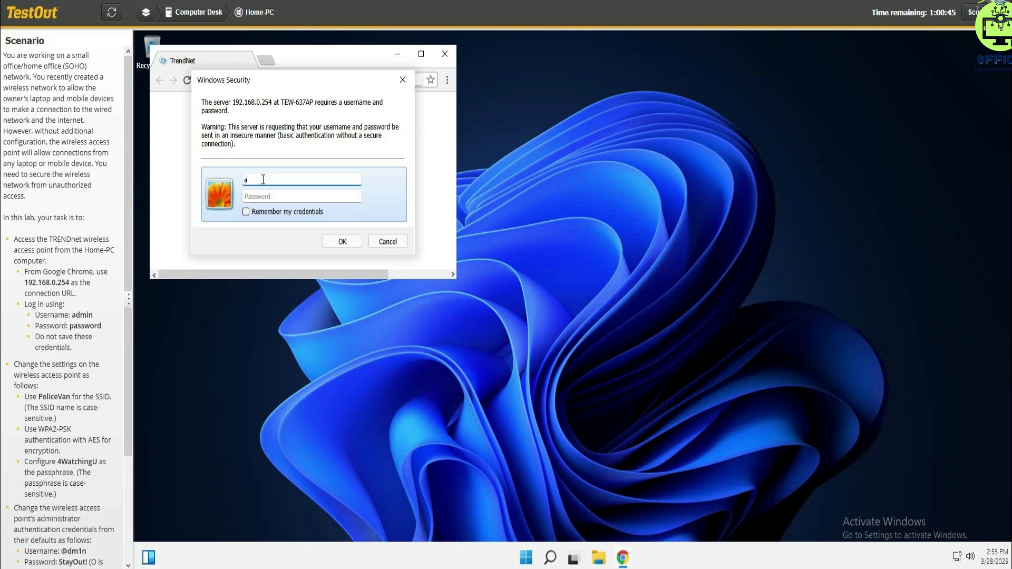
- Try to sign in to the access point with the username admin and the account password
text(dmin)
key(Tab)
text(pa)
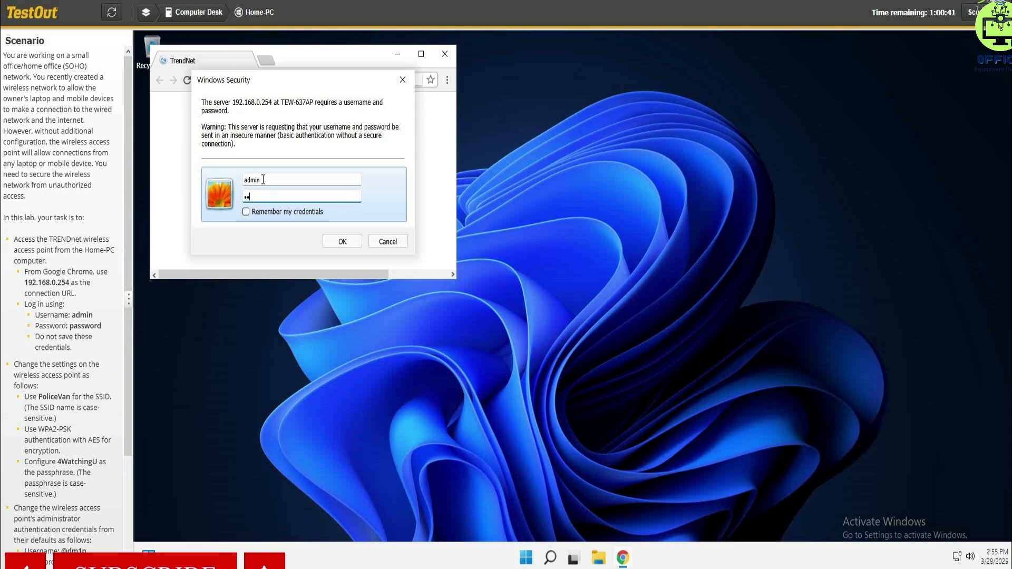
text(ssword)
key(Return)
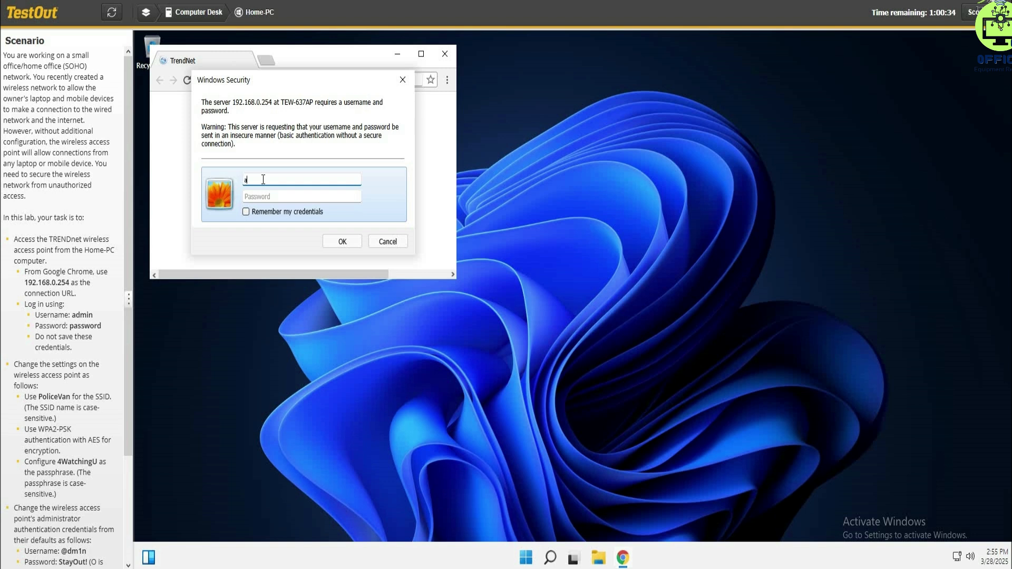
- Sign in to the access point as admin with the account password and maximize the browser window
text(admin)
key(Tab)
text(p)
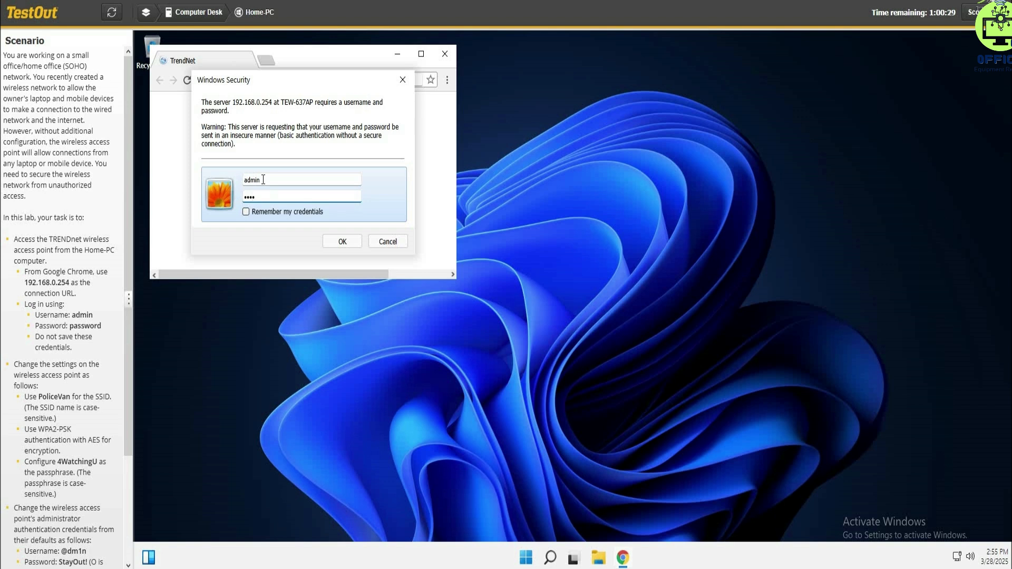
text(asswor)
key(Return)
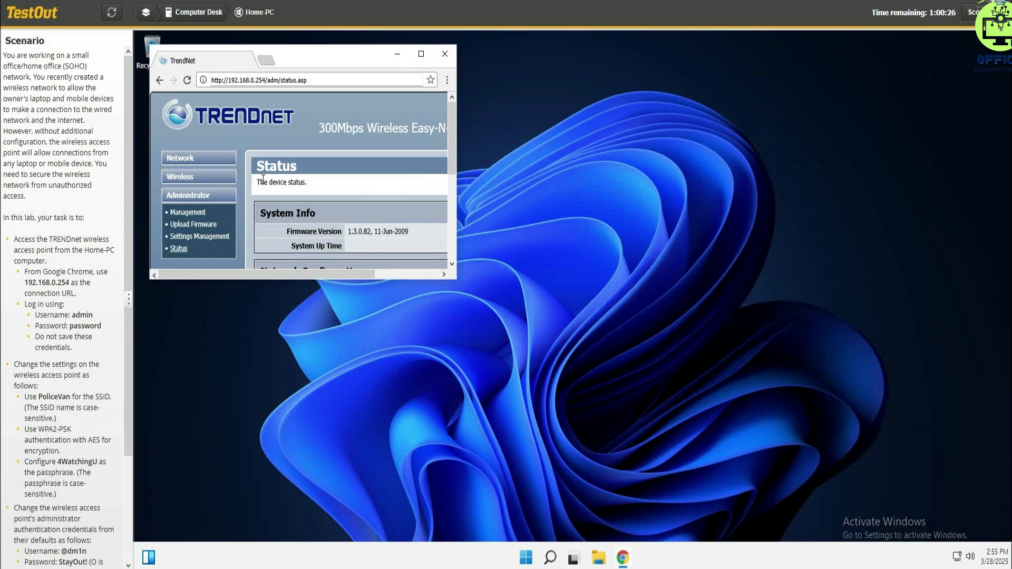
click(421, 55)
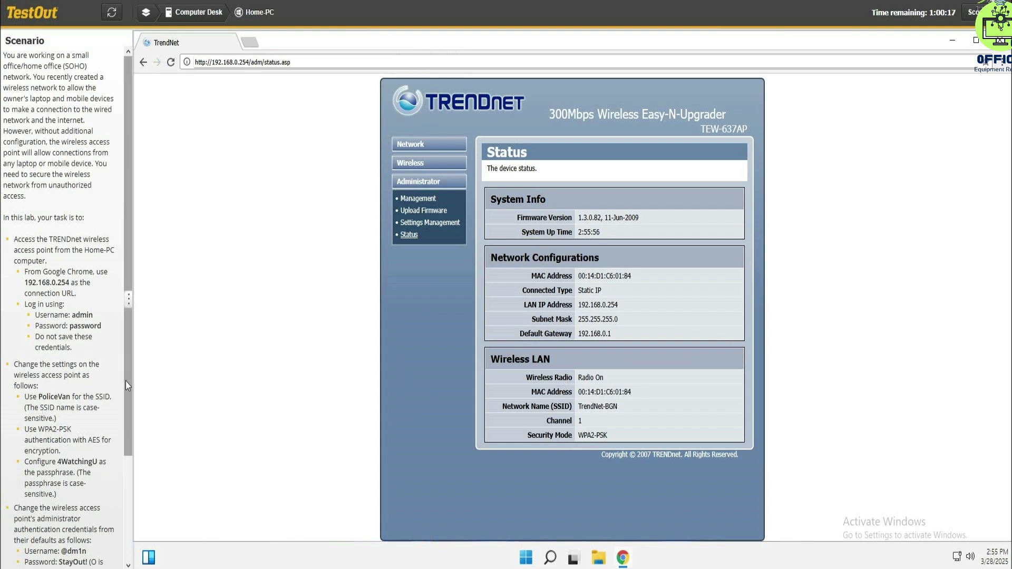
- Set the wireless name (SSID) to PoliceVan in the basic wireless settings and apply the change
scroll(127, 390, down, 1)
scroll(132, 422, down, 3)
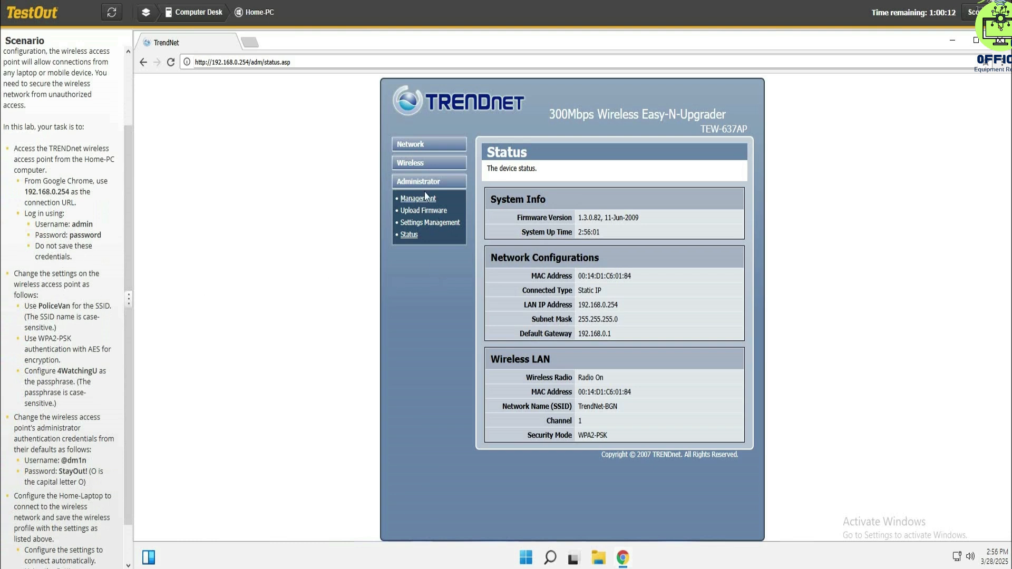
click(417, 162)
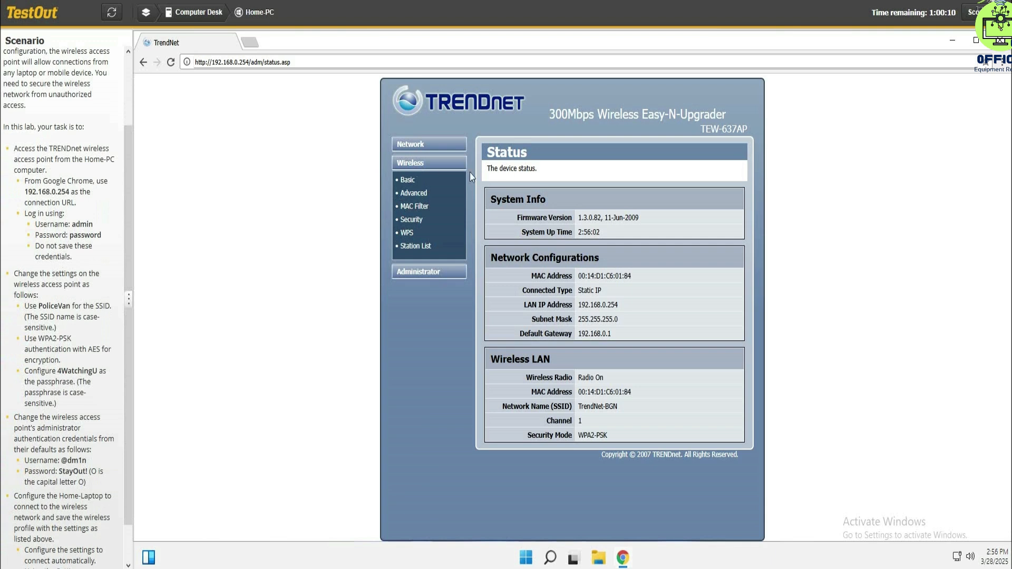
click(408, 180)
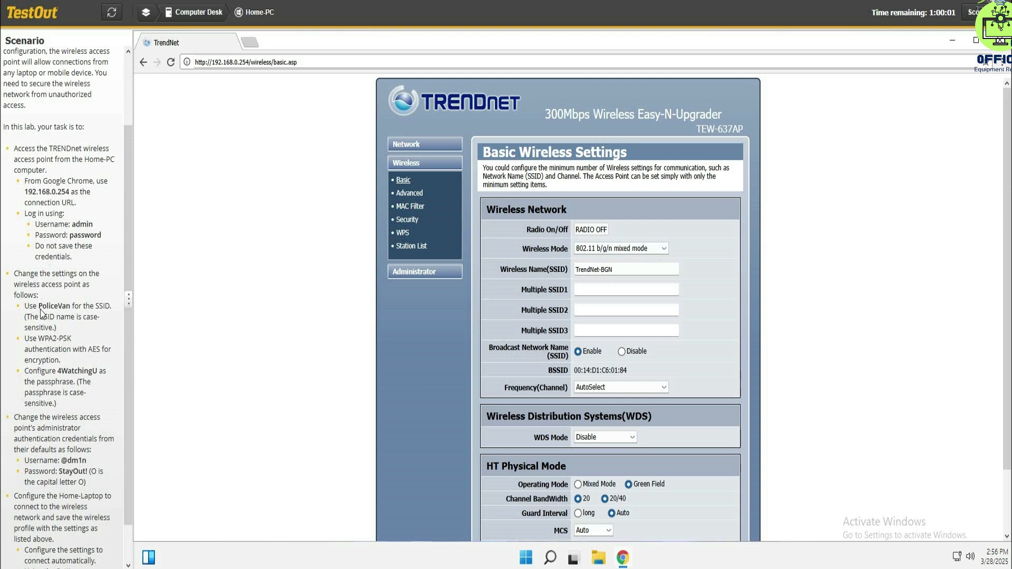
drag(38, 308, 70, 308)
key(ctrl+c)
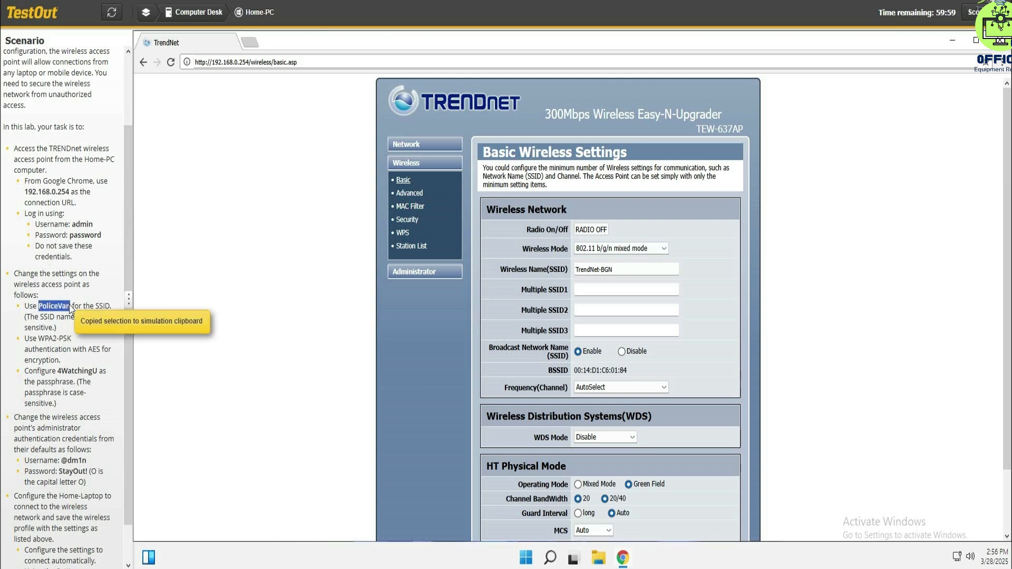
triple_click(624, 270)
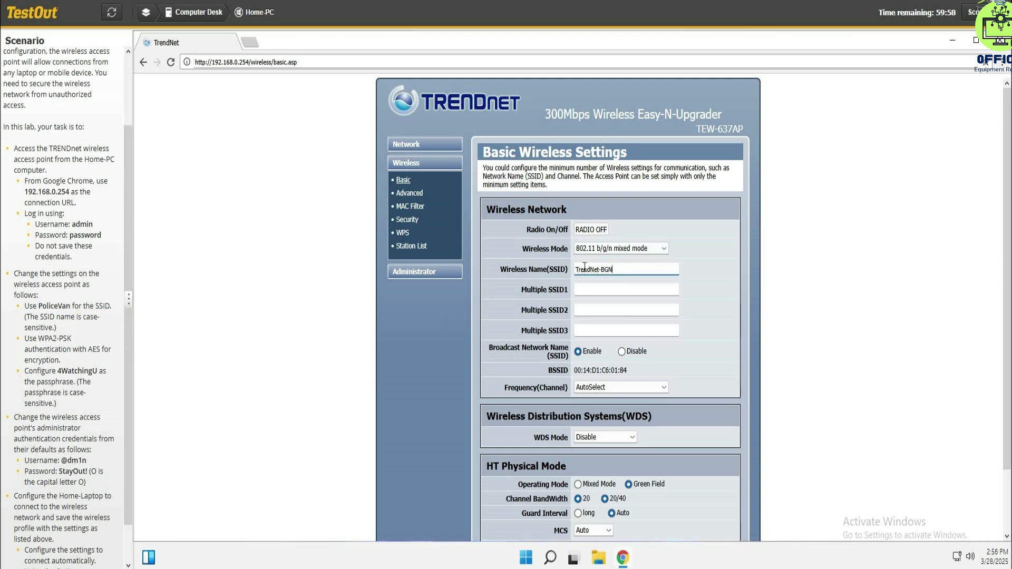
key(ctrl+v)
scroll(620, 391, down, 2)
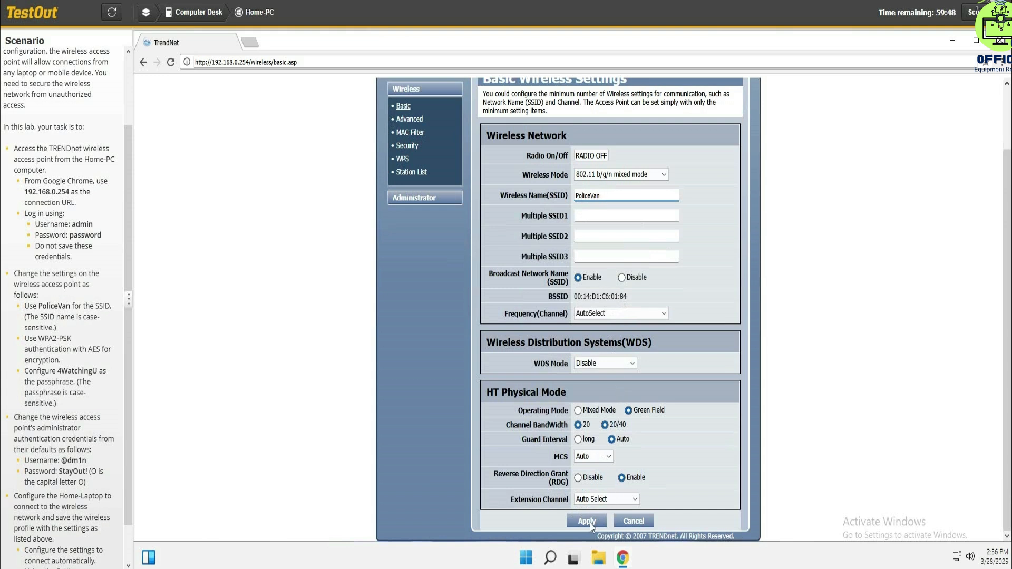
click(605, 425)
click(595, 522)
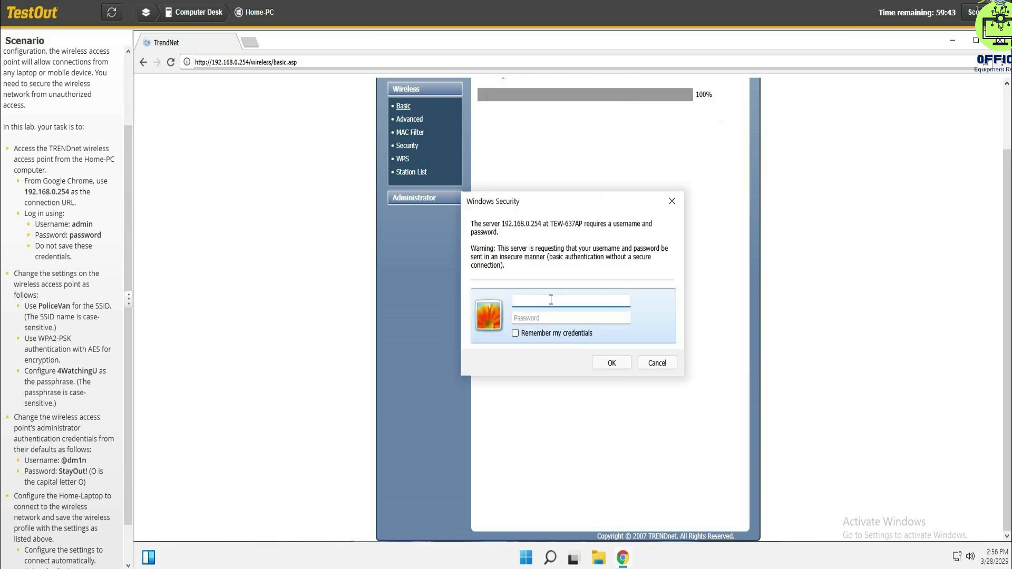
- Authenticate again as admin with the account password to return to the basic wireless settings
text(admin)
key(Tab)
text(pas)
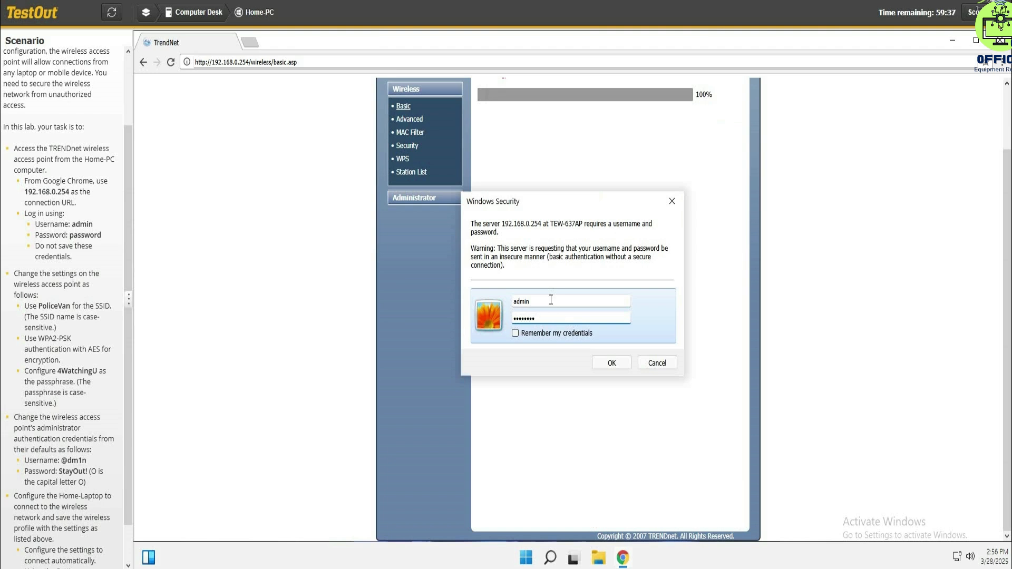
key(Return)
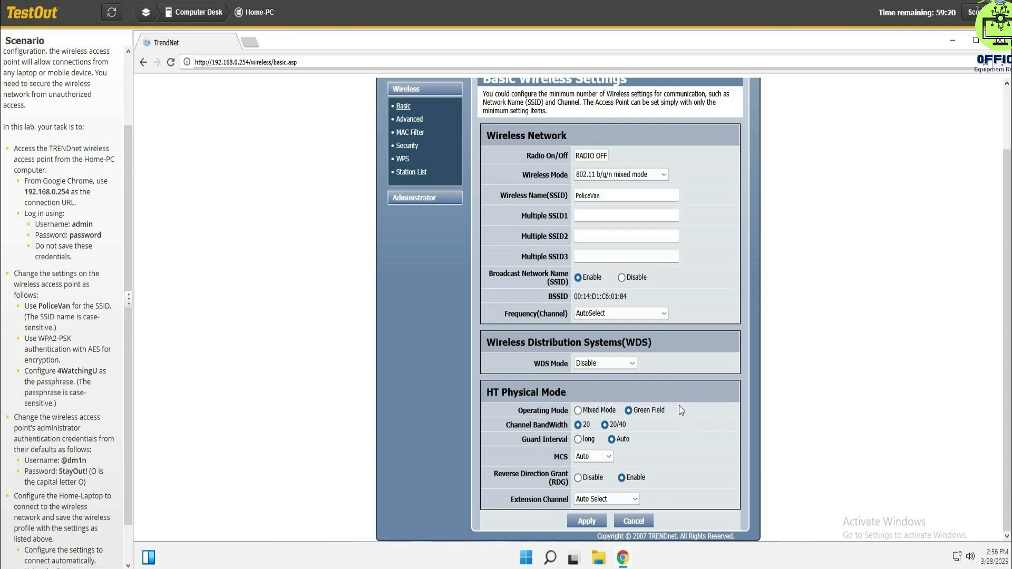
- Look through the basic wireless, system management and advanced wireless settings of the access point
scroll(680, 407, up, 2)
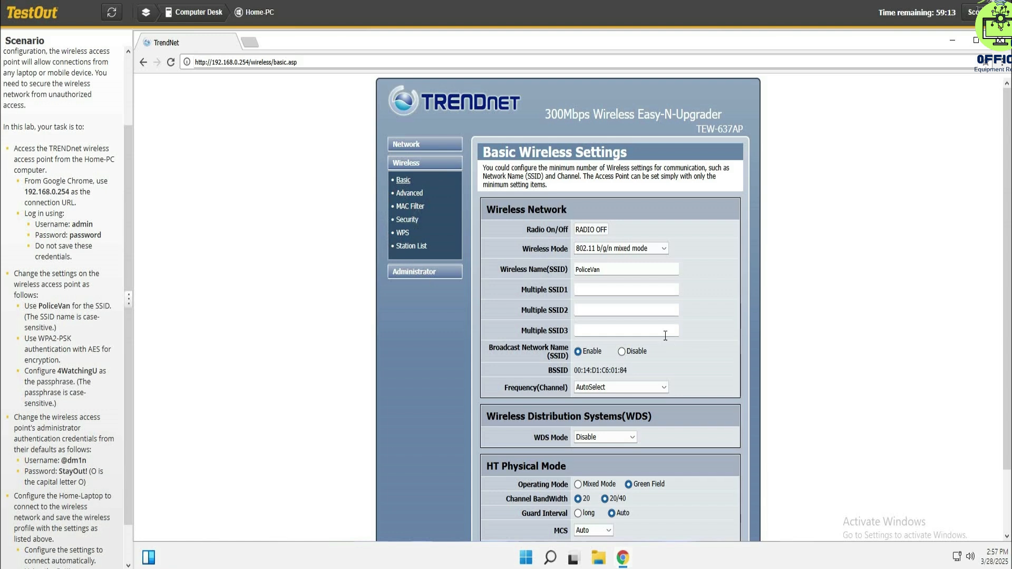
scroll(666, 336, down, 2)
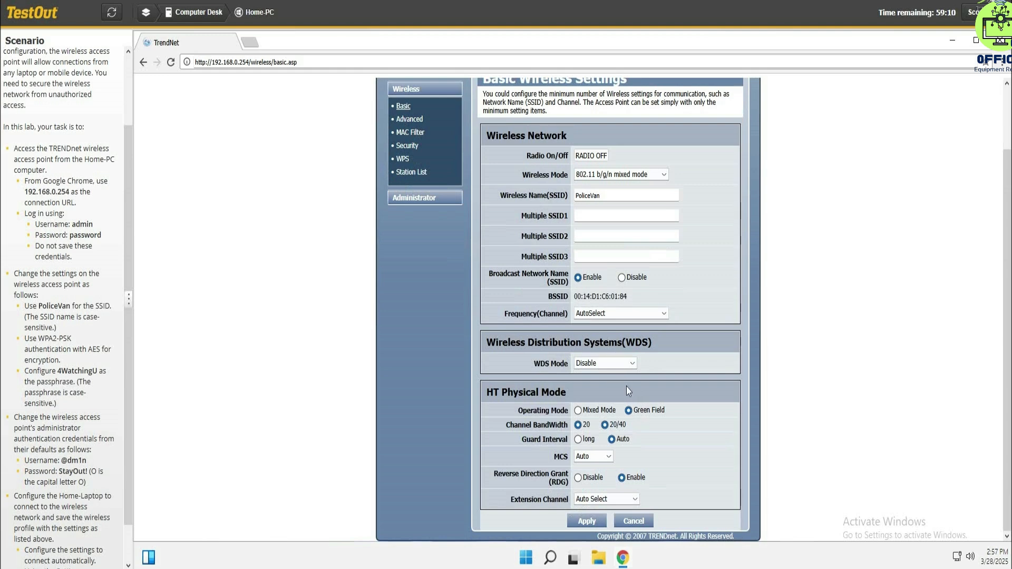
scroll(627, 387, up, 2)
scroll(626, 387, down, 2)
click(410, 199)
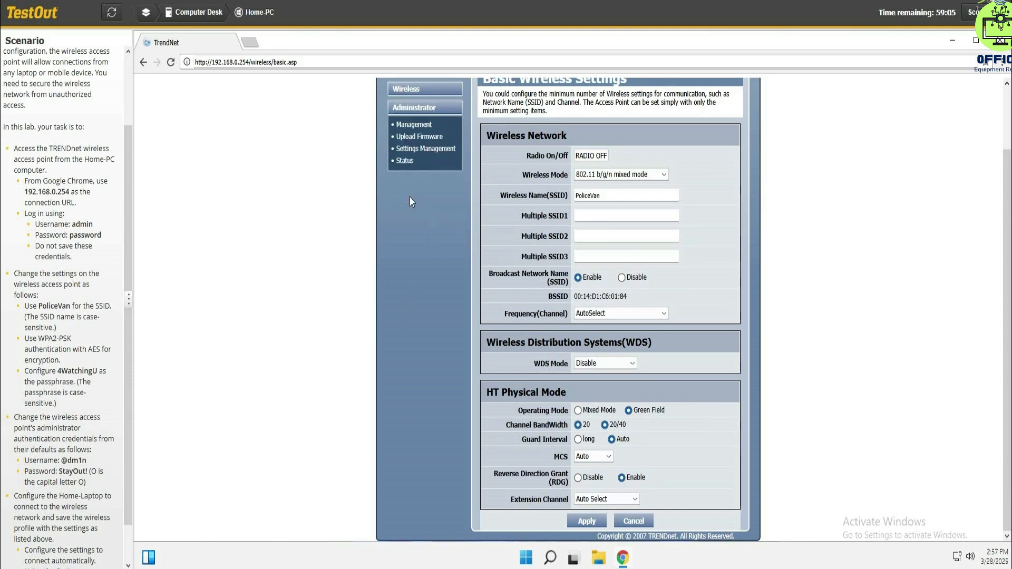
click(413, 125)
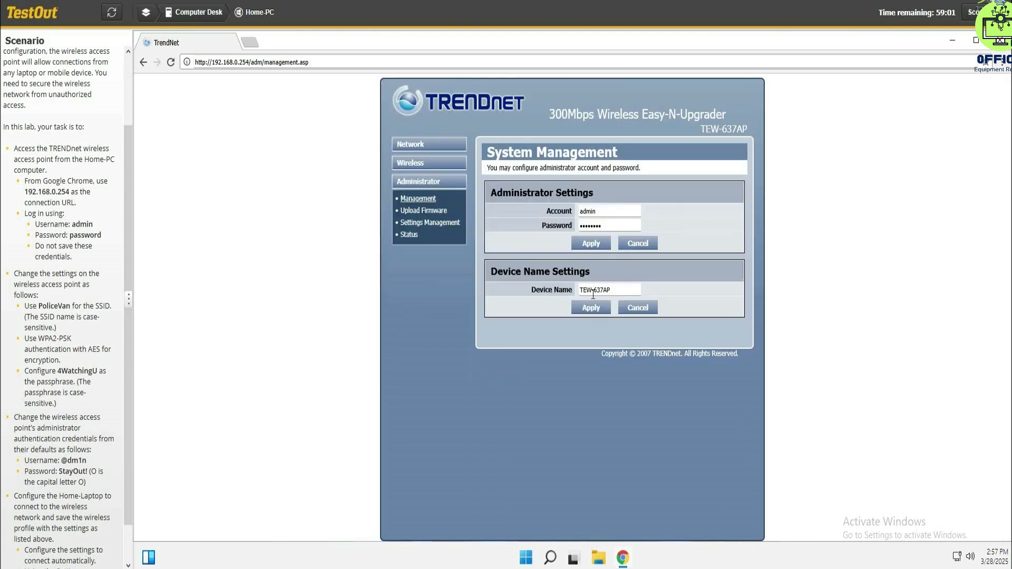
click(410, 164)
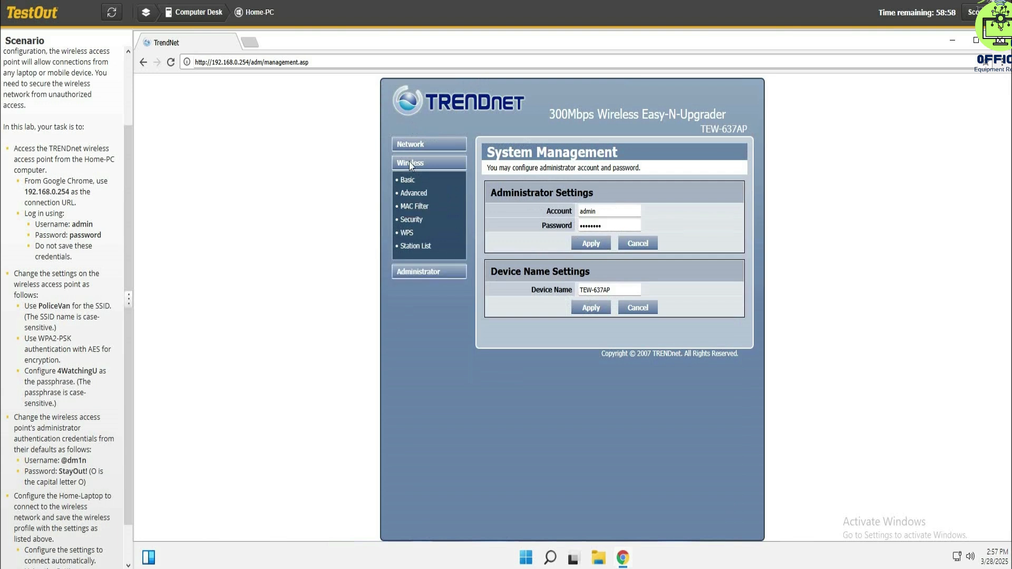
click(412, 195)
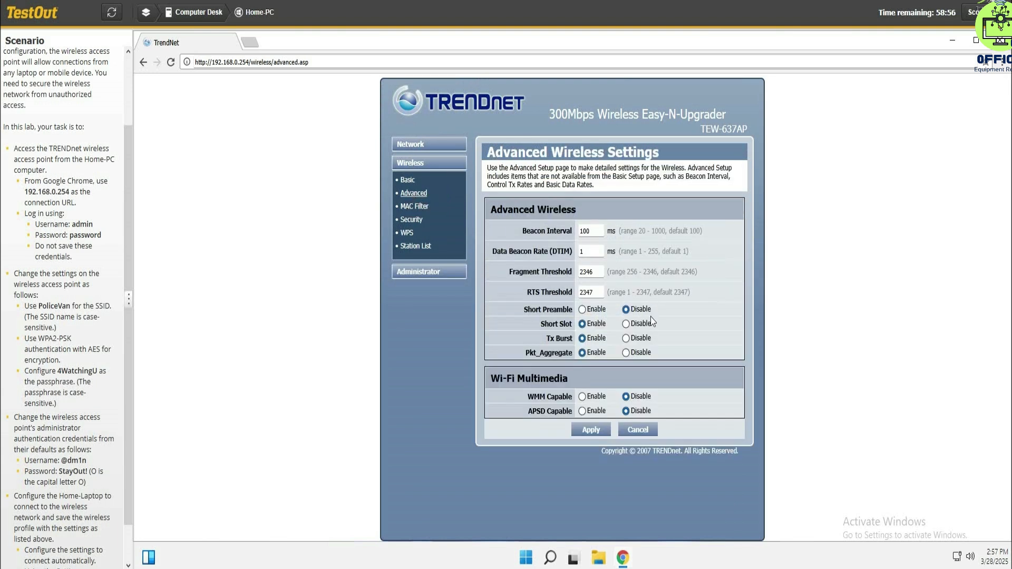
- Secure the PoliceVan network with WPA2-PSK and AES, enter the required passphrase, and apply the security settings
click(414, 221)
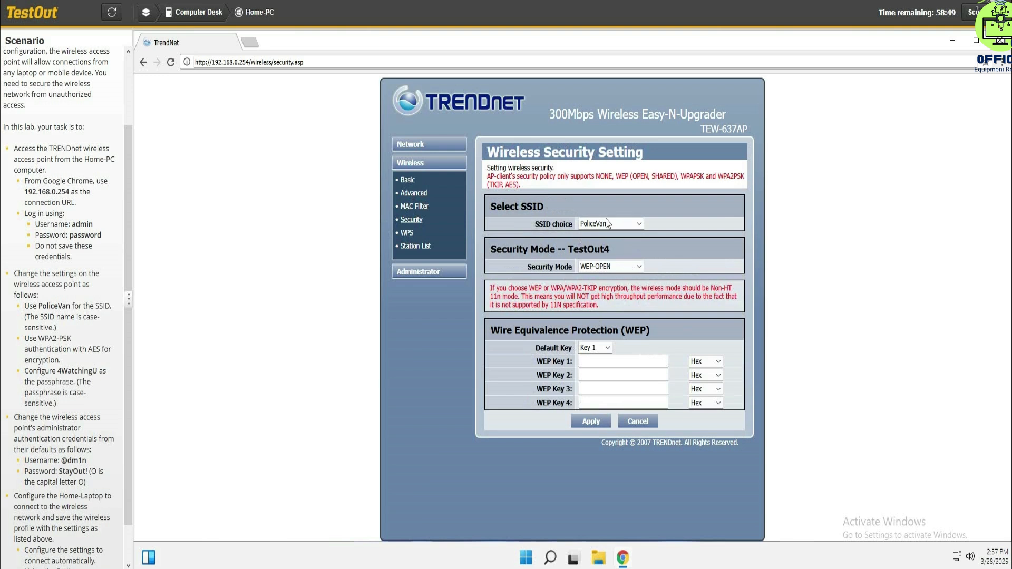
click(638, 268)
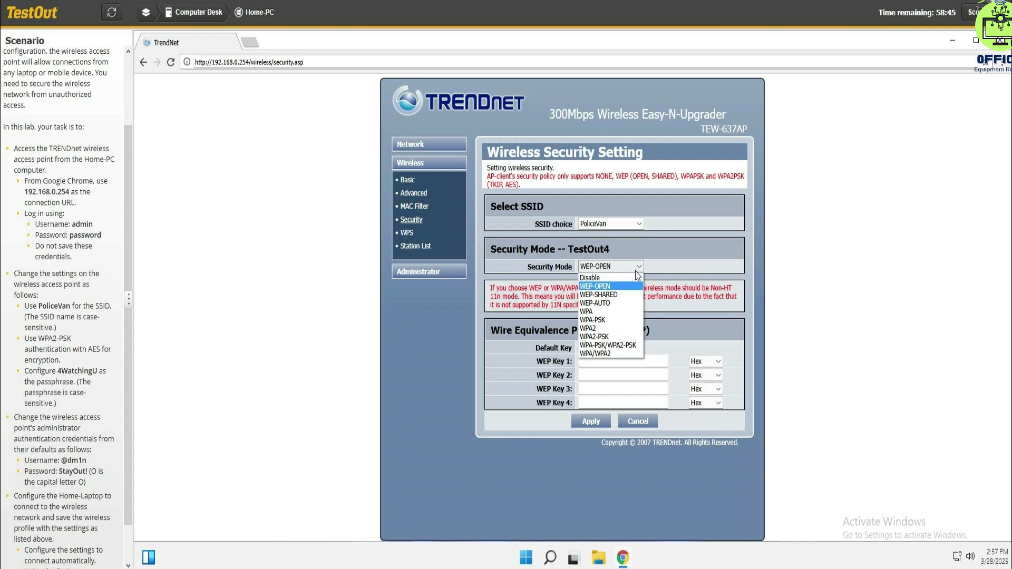
click(594, 338)
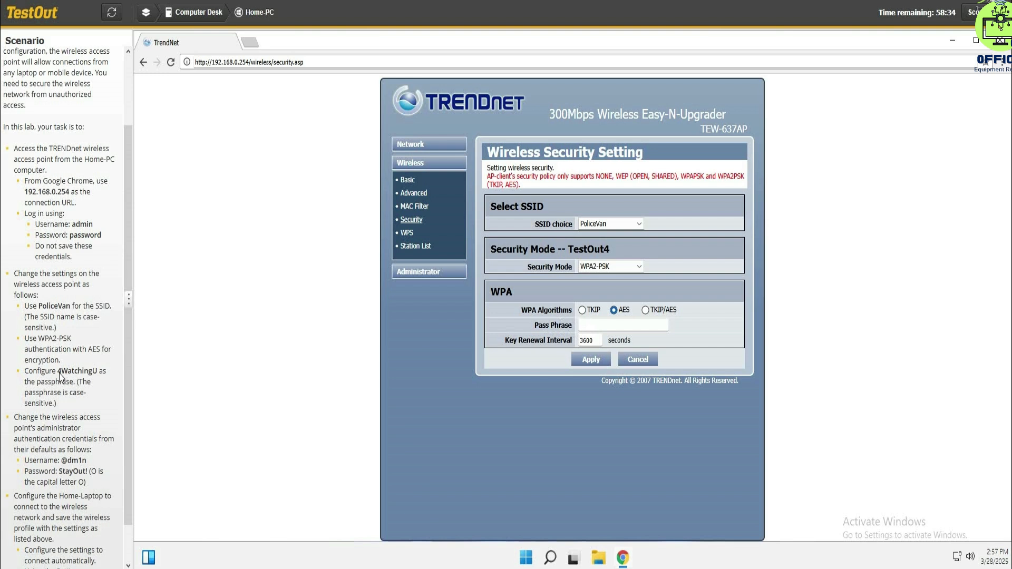
drag(58, 373, 99, 377)
key(ctrl+c)
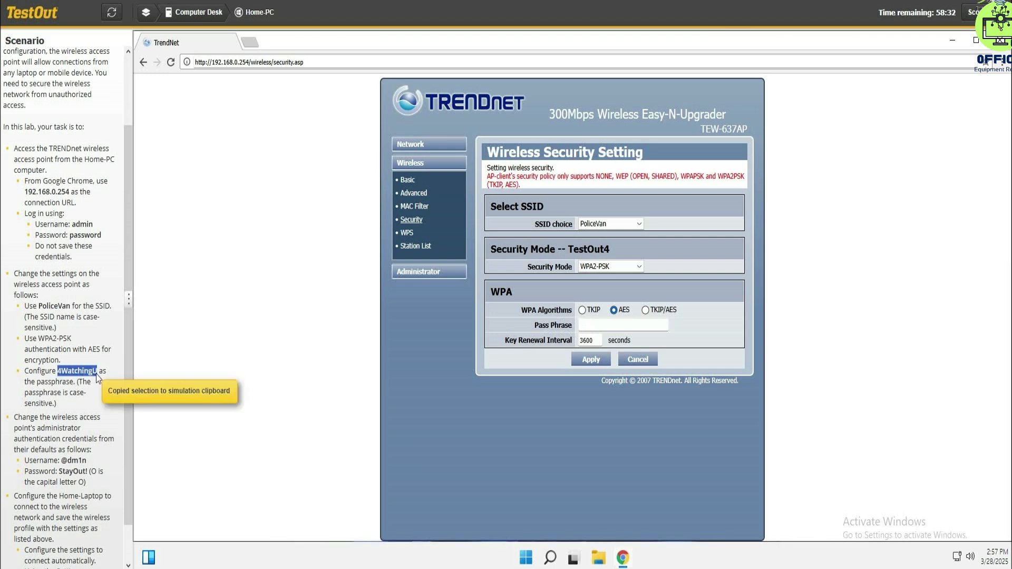
click(606, 325)
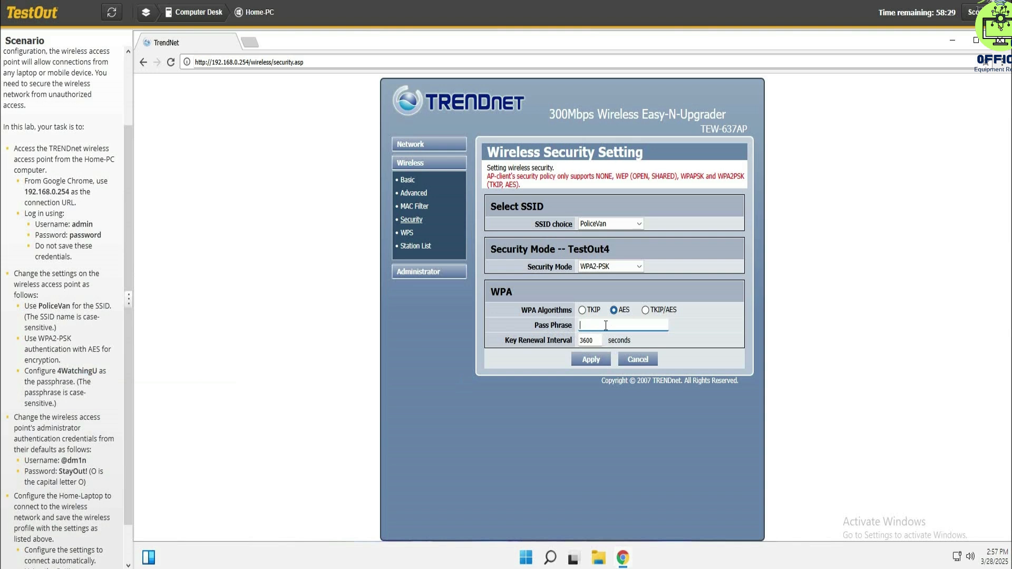
key(ctrl+v)
click(593, 362)
click(423, 270)
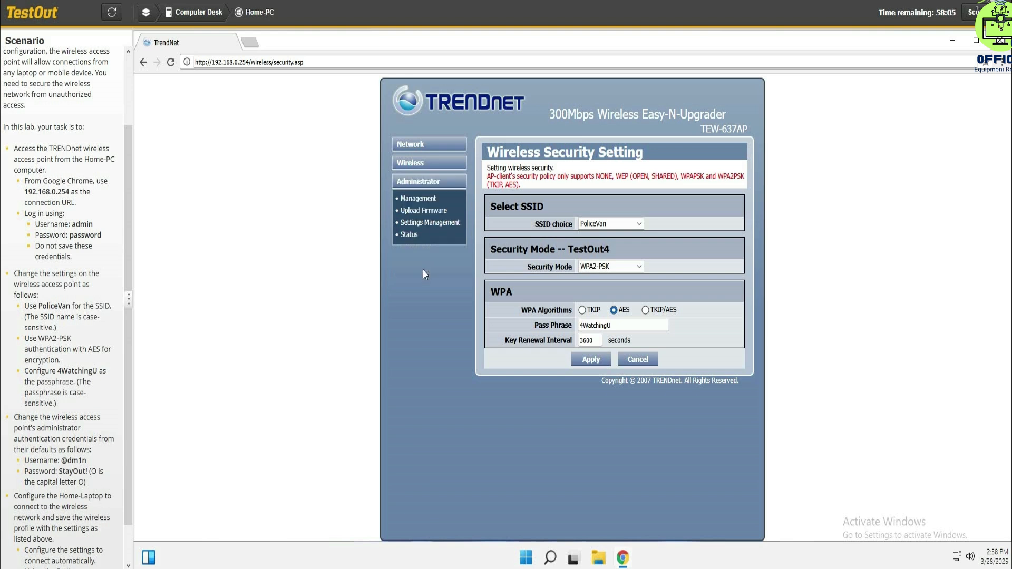
click(420, 199)
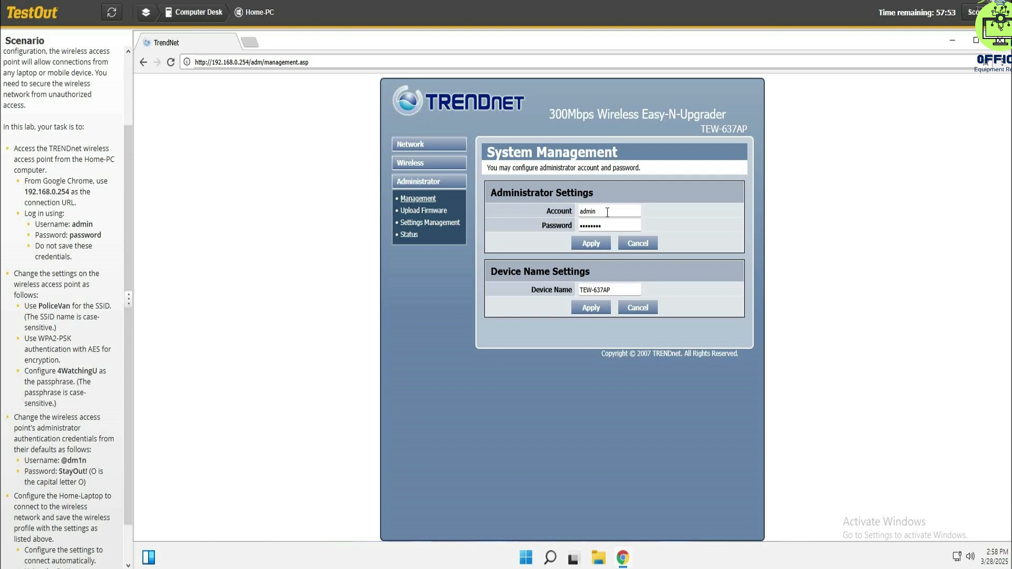
drag(607, 212, 577, 211)
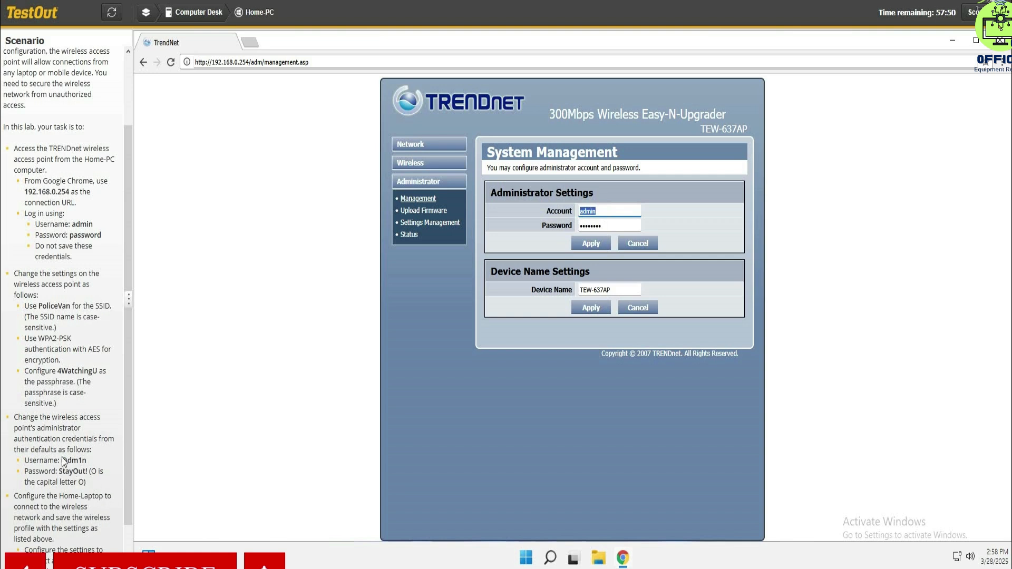
drag(62, 462, 86, 462)
key(ctrl+c)
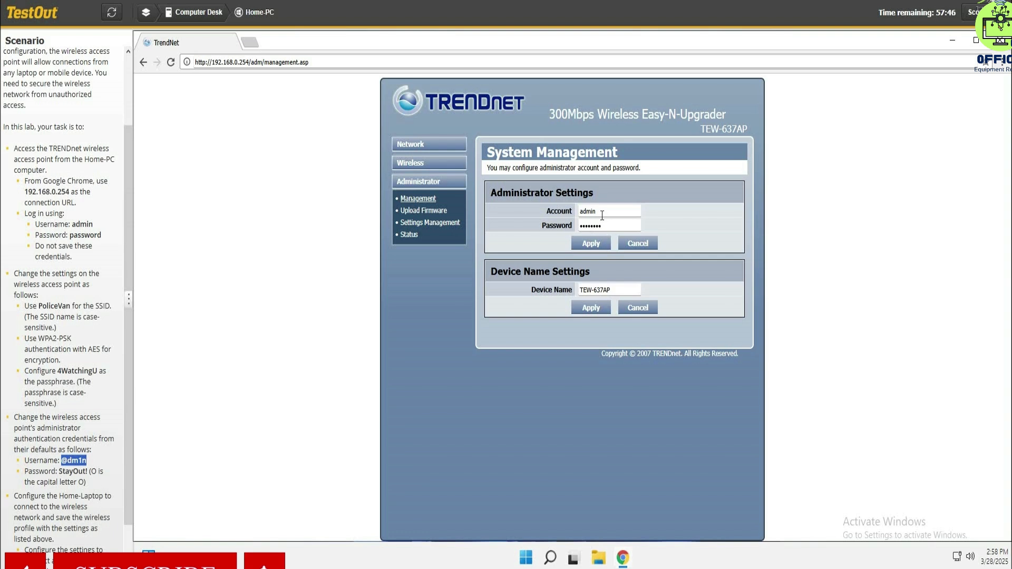
drag(601, 212, 551, 207)
key(ctrl+v)
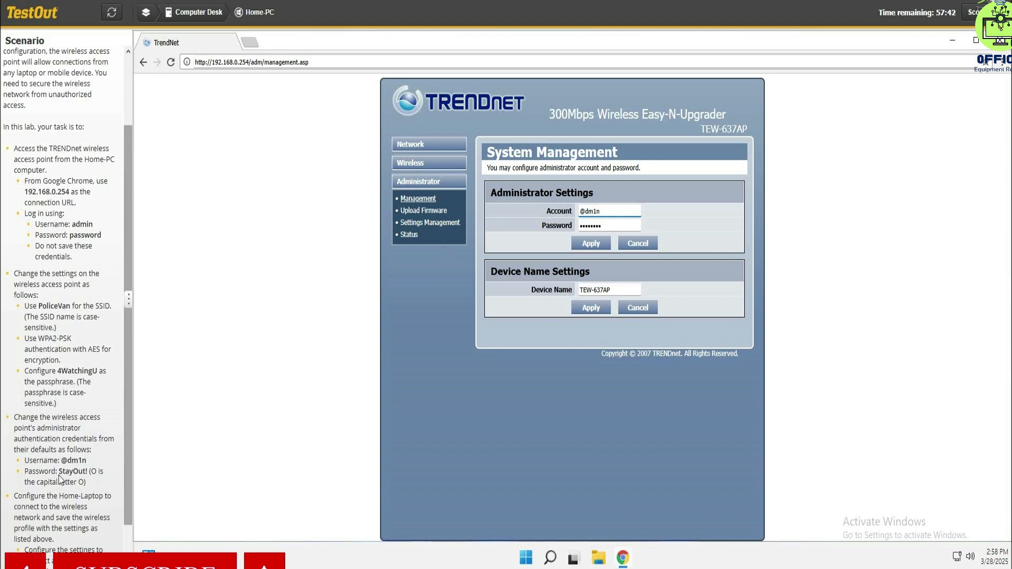
- Replace the access point's administrator password with the one given in the scenario and apply the management settings
drag(59, 472, 88, 473)
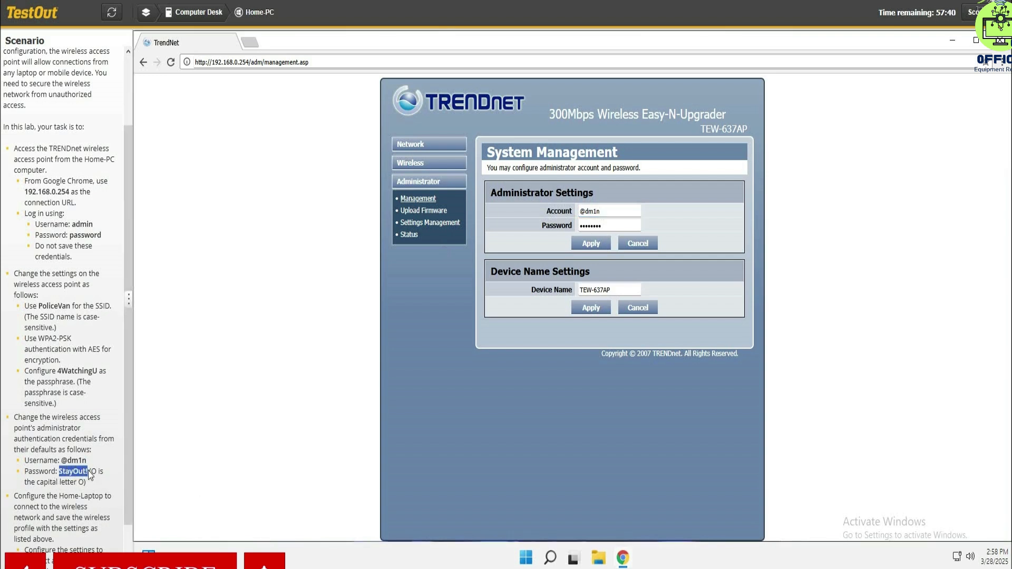
key(ctrl+c)
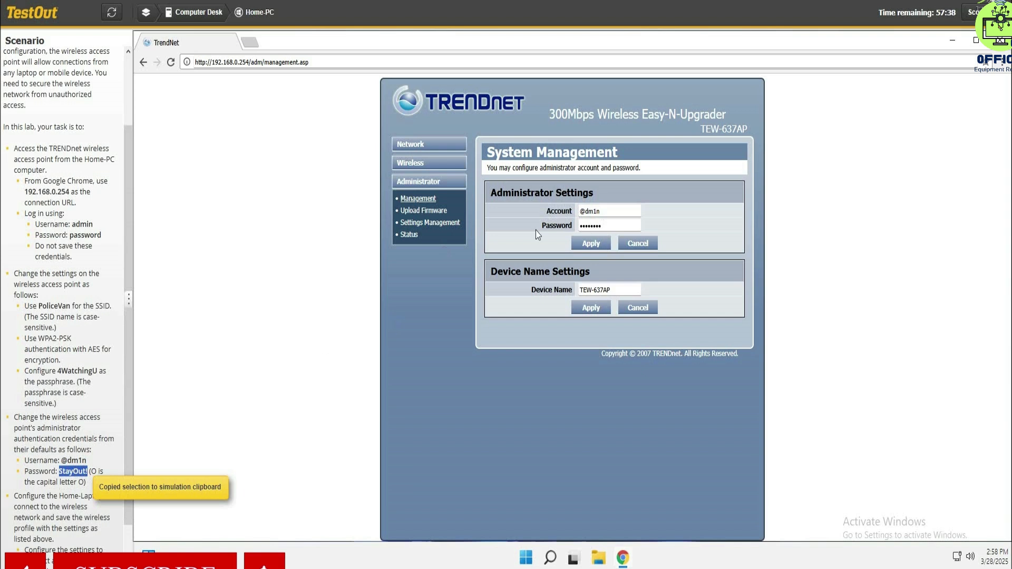
drag(618, 226, 548, 228)
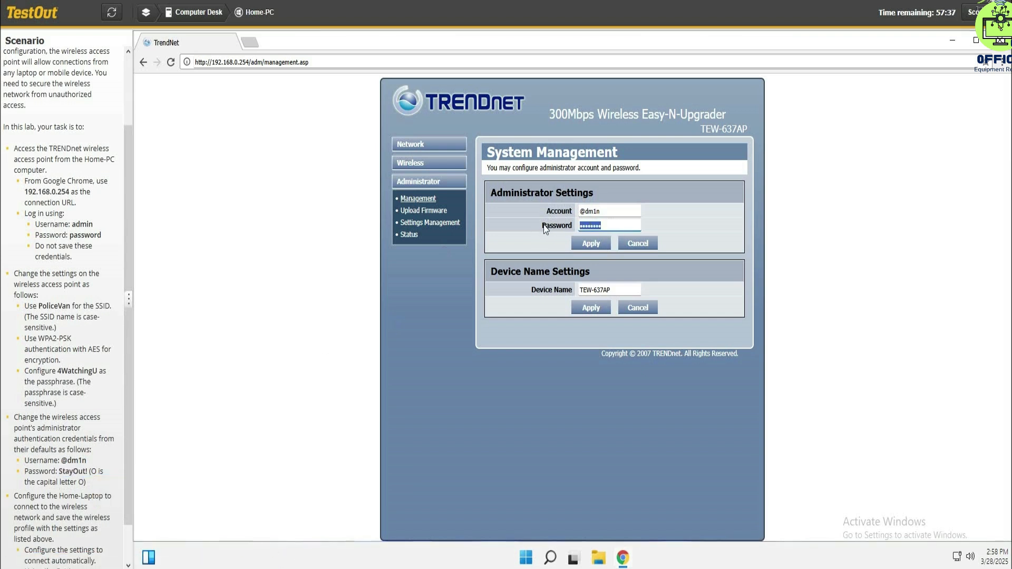
key(ctrl+v)
click(589, 309)
- Return to the Computer Desk workspace and open the Windows 11 desktop of the Home-Laptop
click(197, 15)
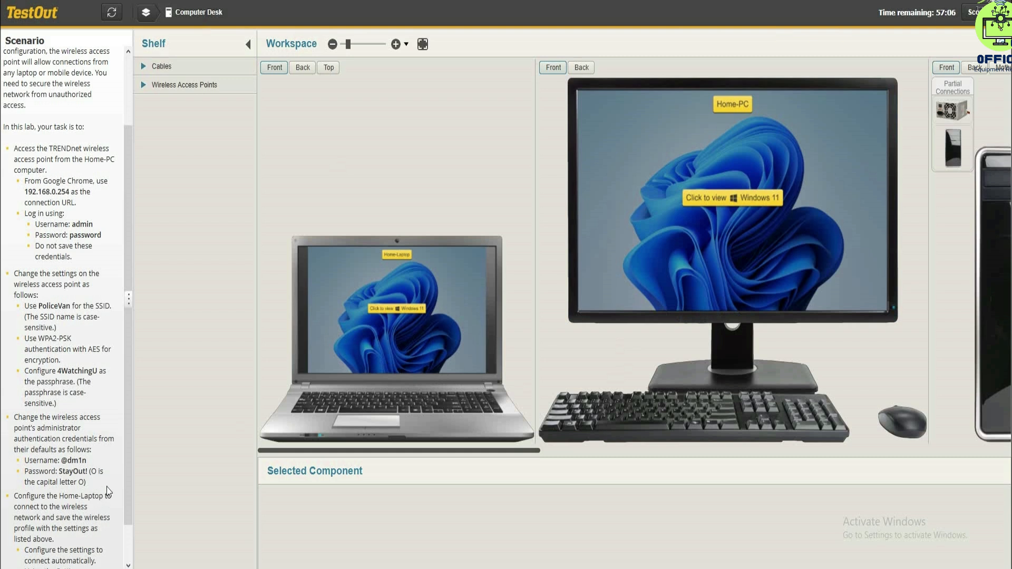
scroll(125, 476, down, 2)
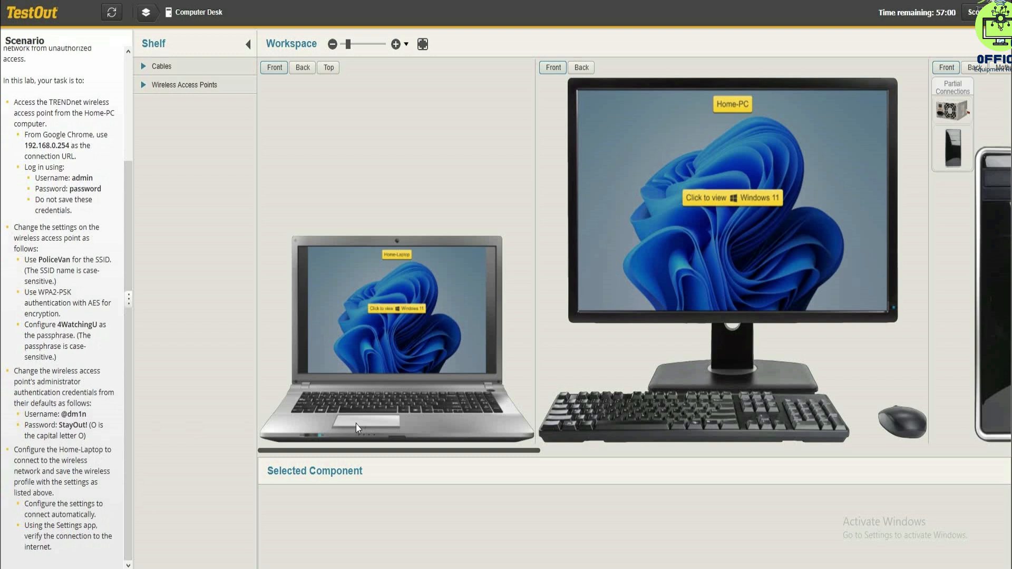
click(391, 380)
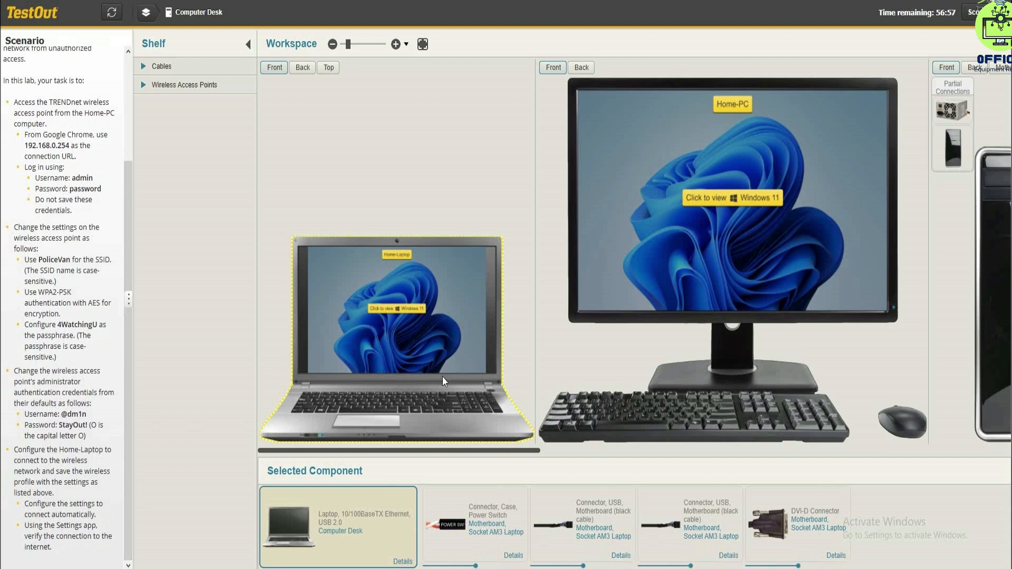
click(396, 309)
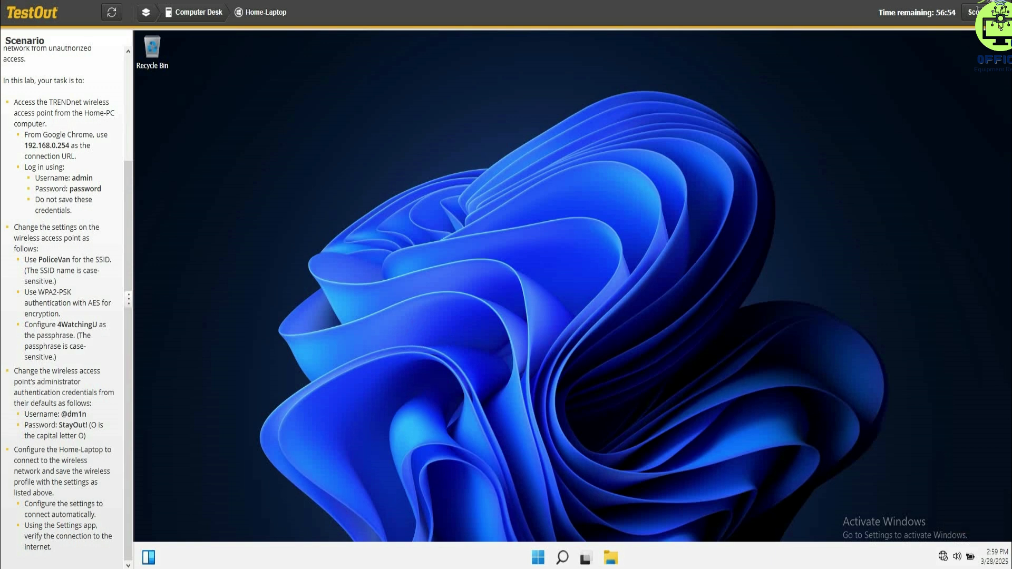
click(945, 557)
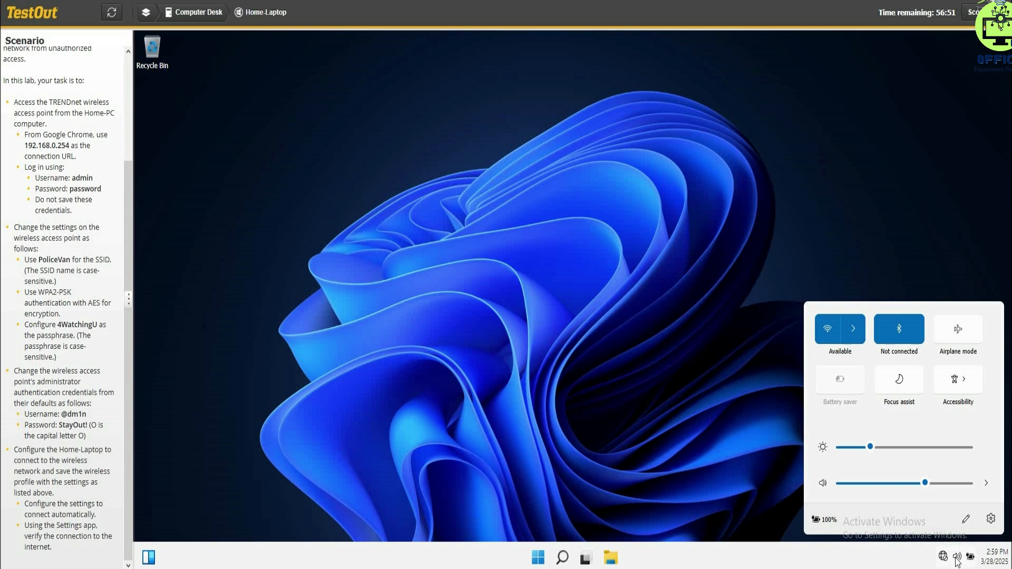
click(831, 333)
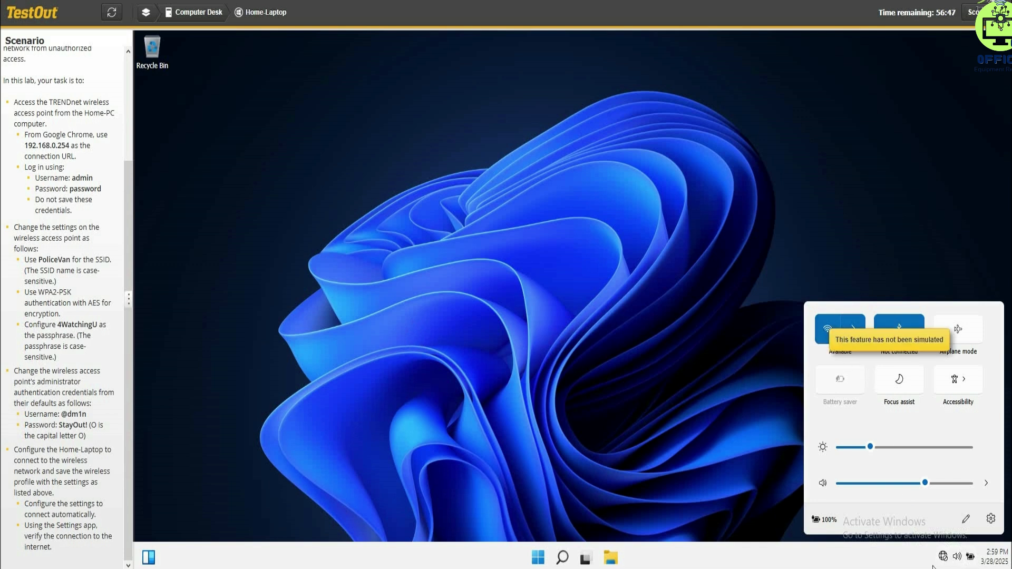
click(912, 563)
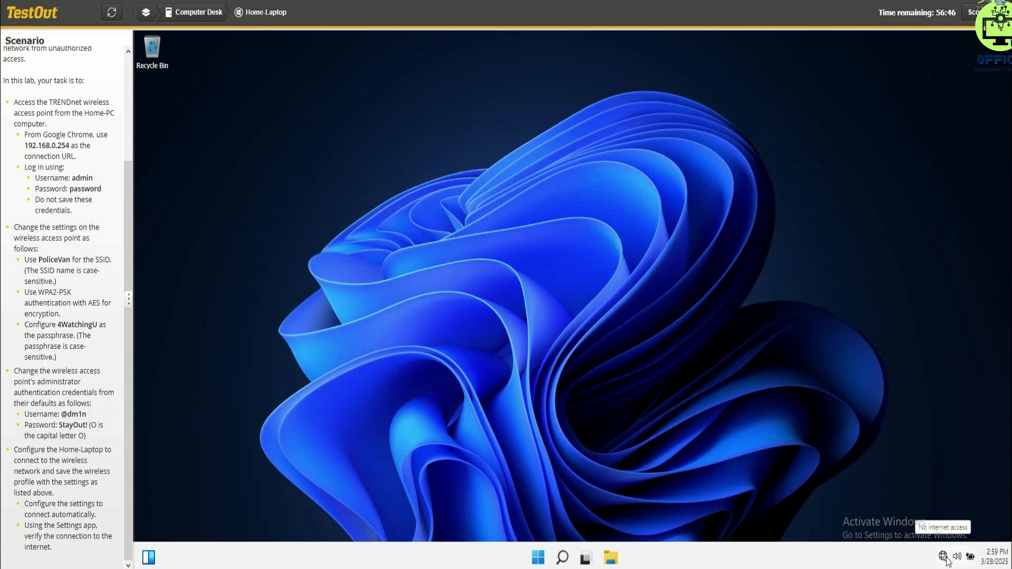
click(943, 557)
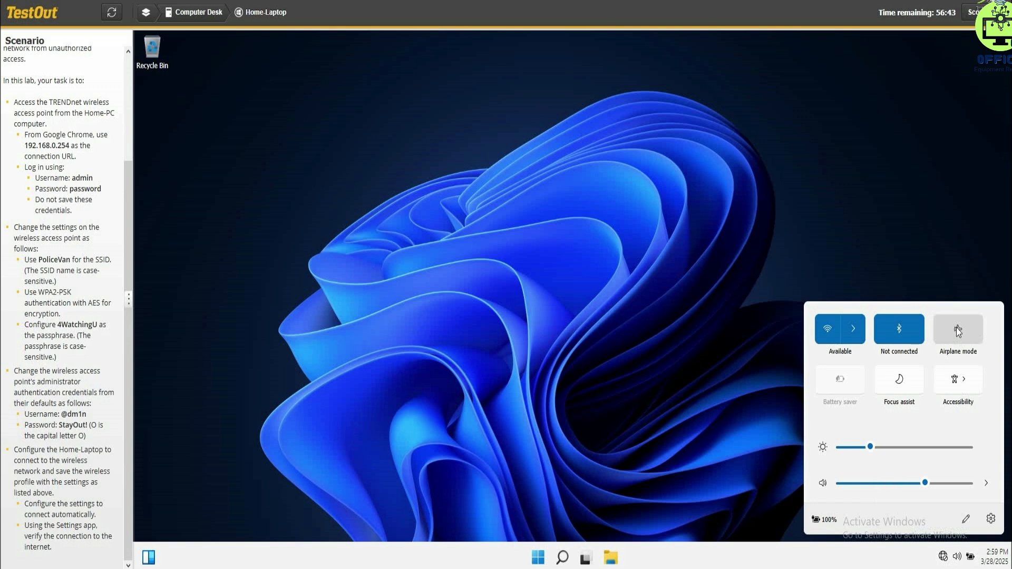
click(853, 330)
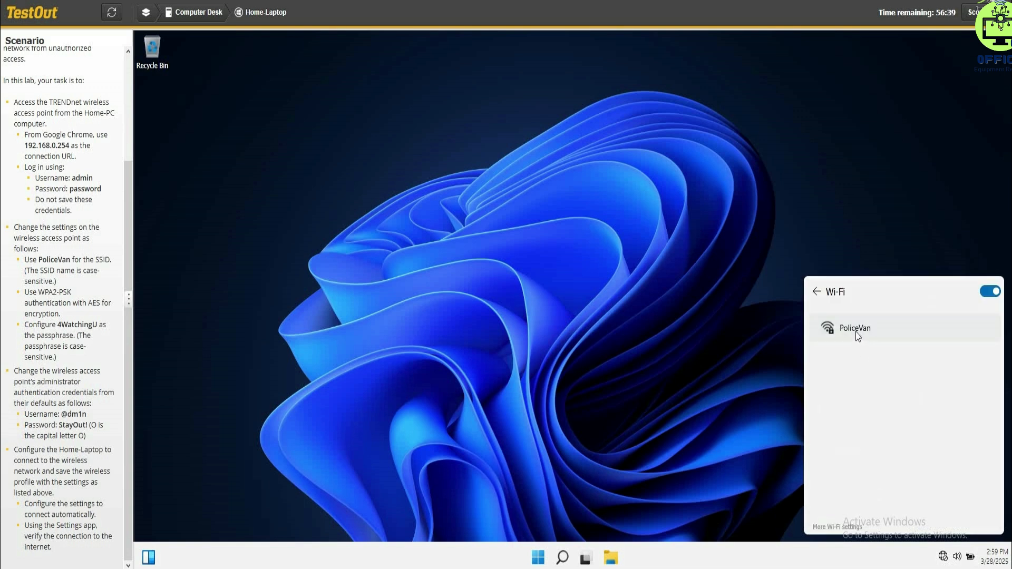
click(855, 331)
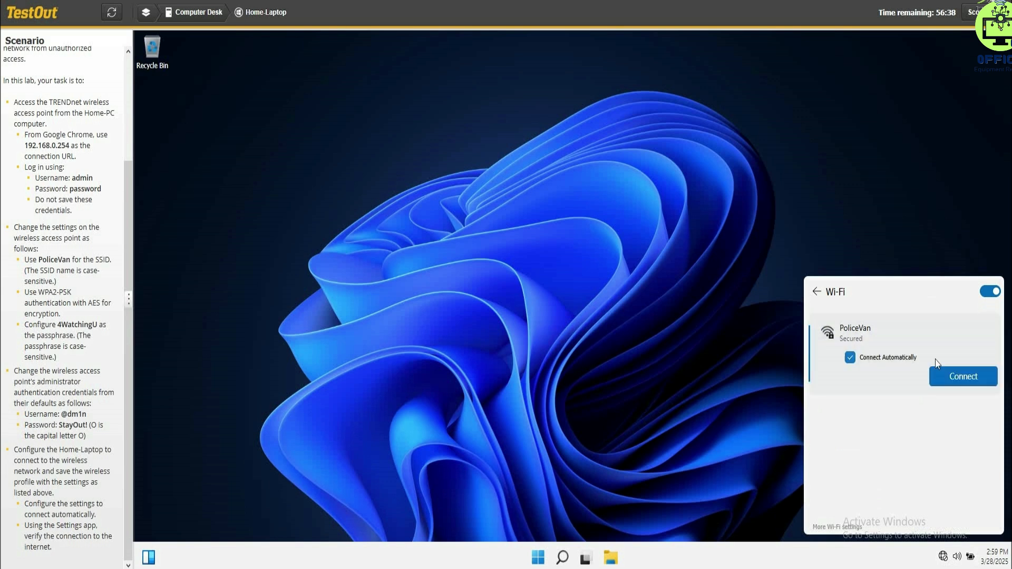
click(953, 378)
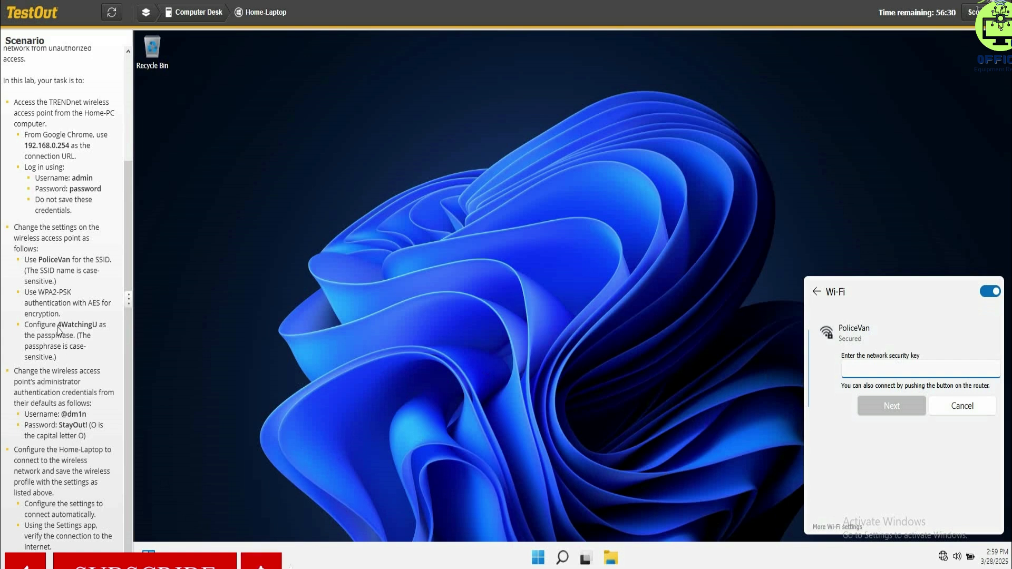
- Connect the laptop to the PoliceVan Wi-Fi network with automatic connection, entering the scenario's passphrase as the network security key
drag(58, 328, 99, 328)
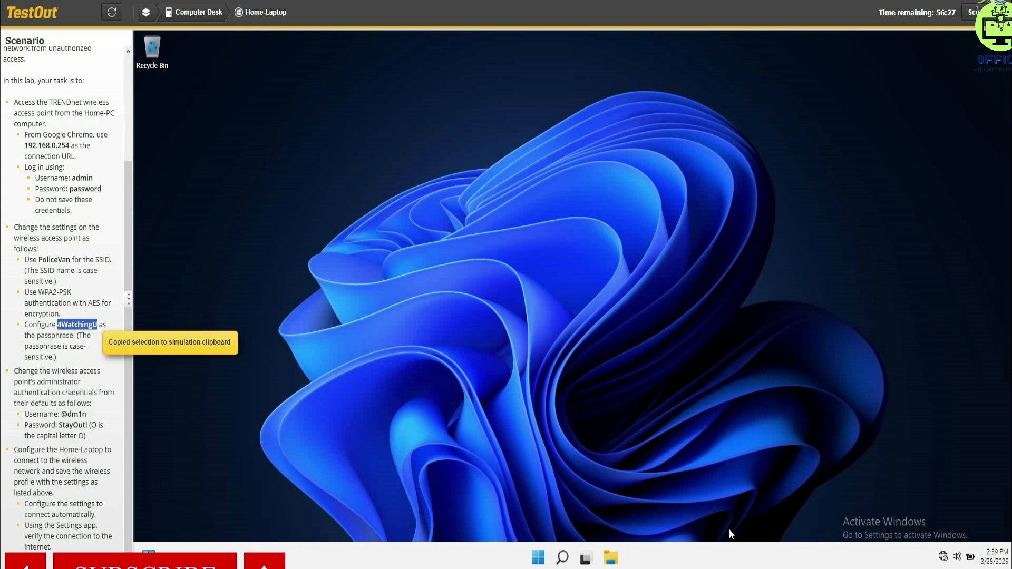
click(952, 556)
click(854, 331)
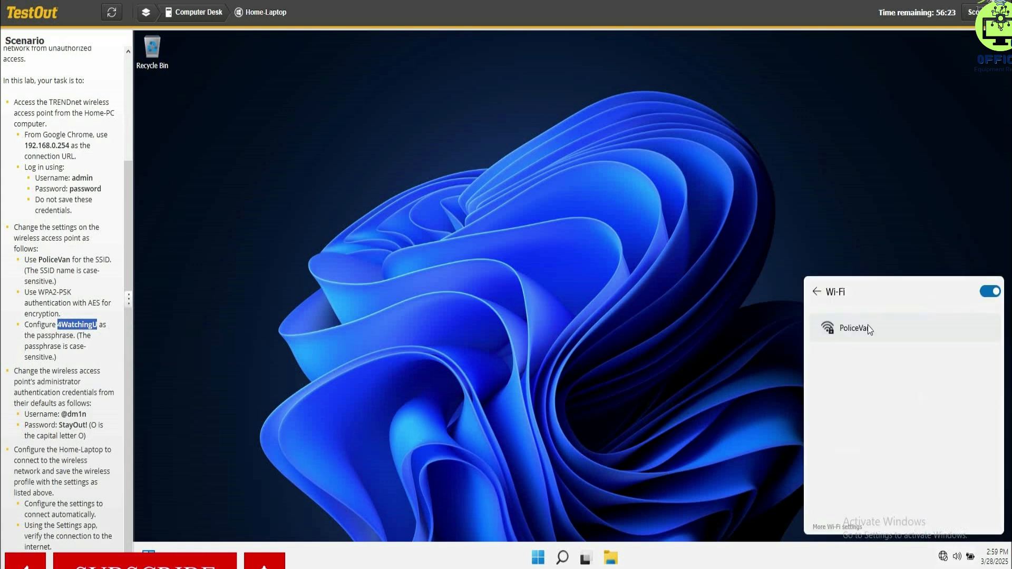
click(869, 330)
click(960, 377)
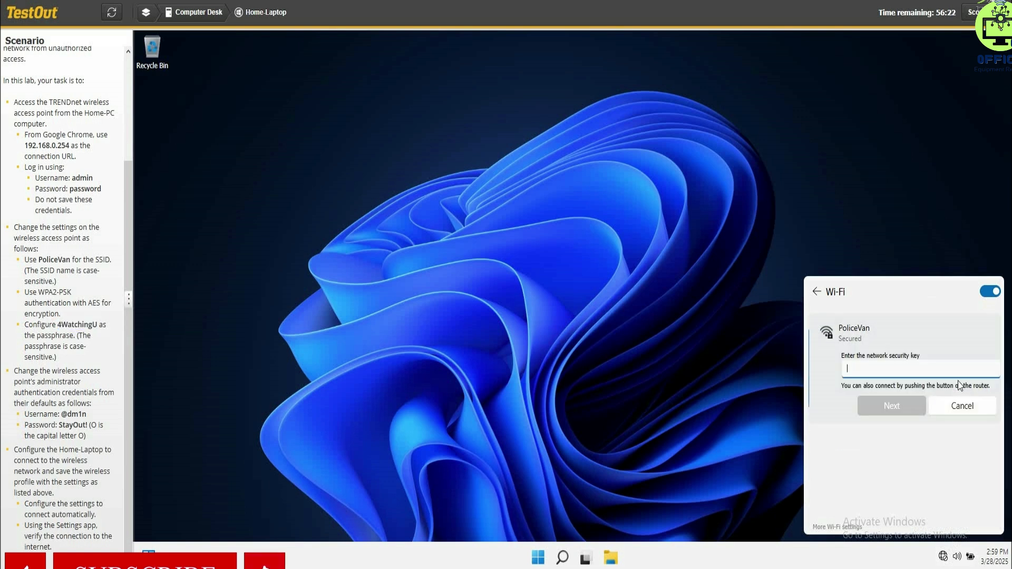
click(880, 373)
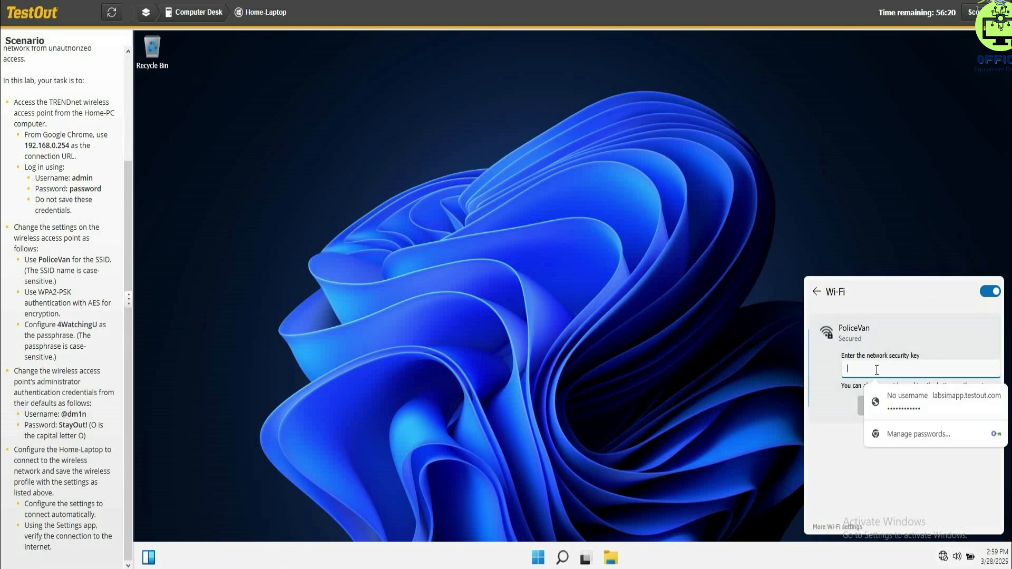
text(4WatchingU)
click(909, 412)
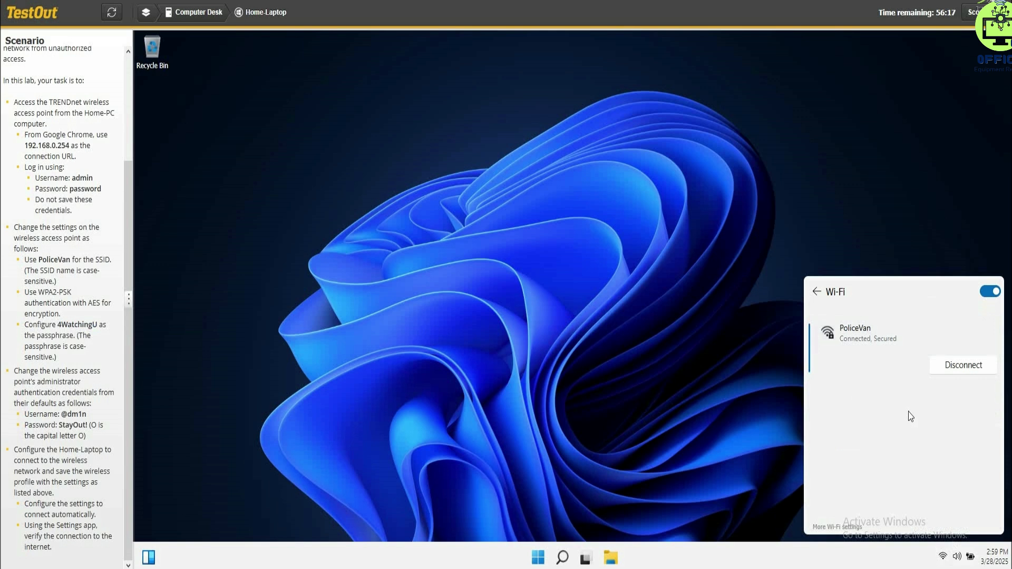
click(642, 272)
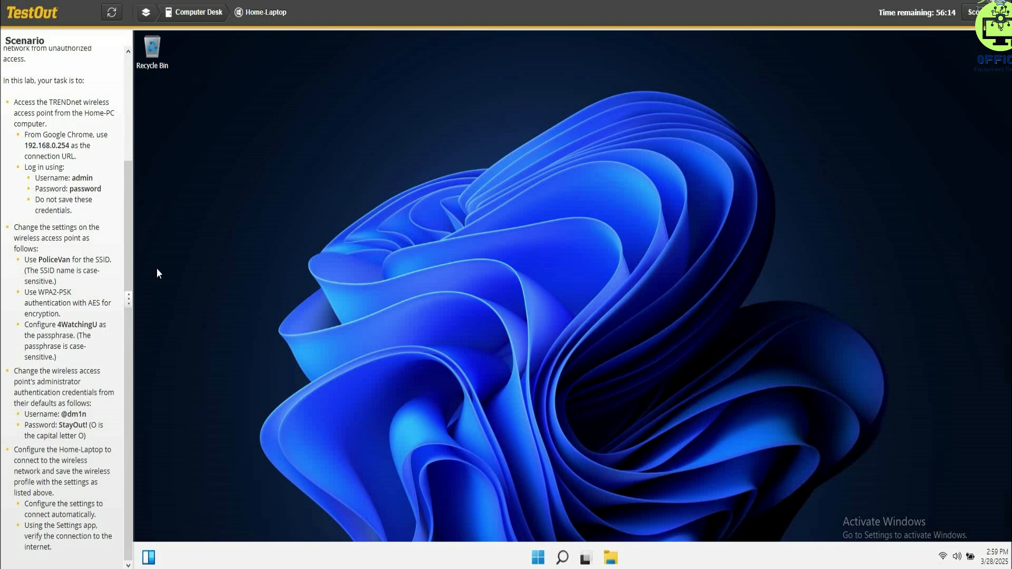
- Check the laptop's Wi-Fi connection status under Network & internet in the Settings app, then close Settings
click(537, 558)
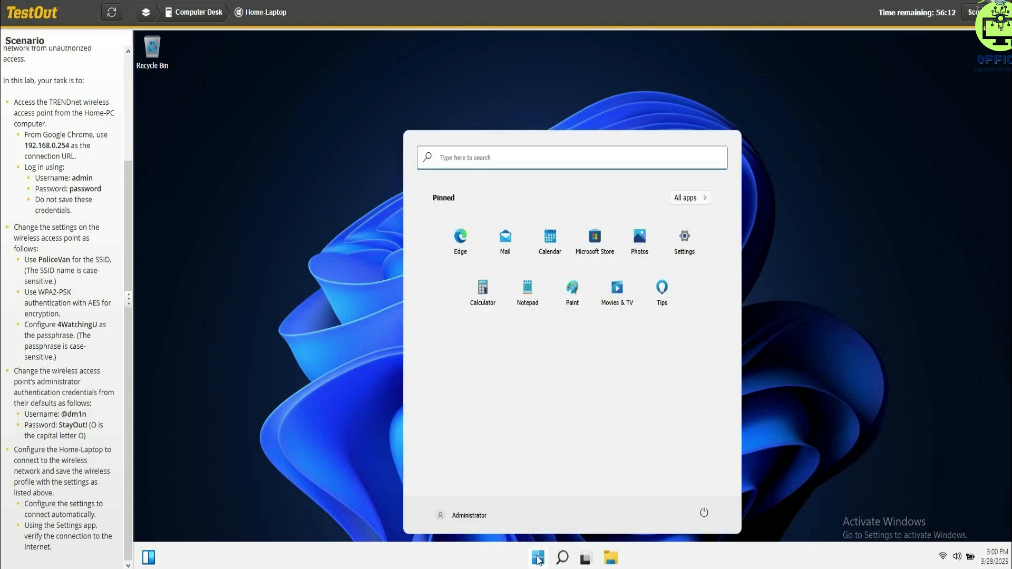
right_click(538, 557)
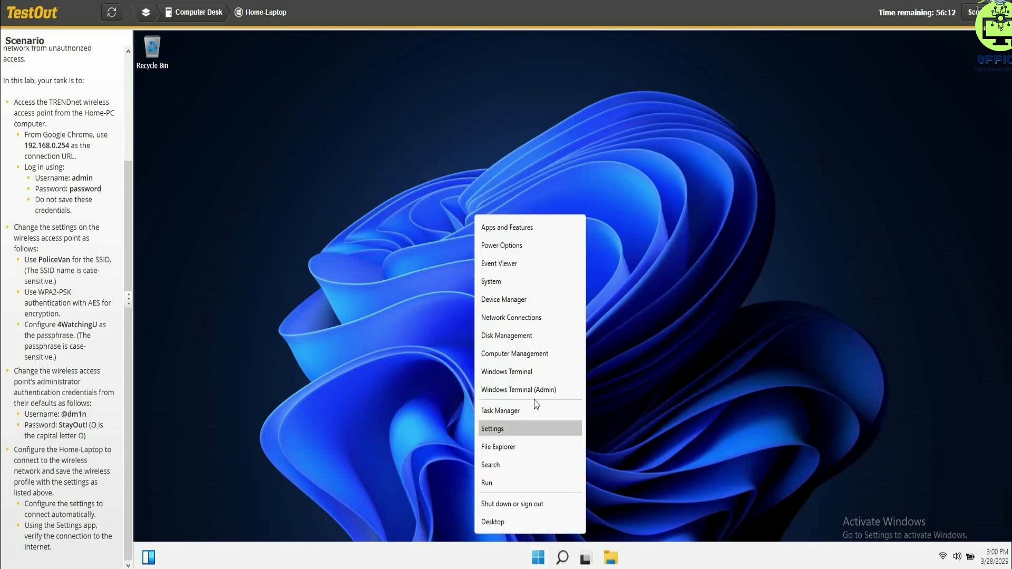
click(494, 427)
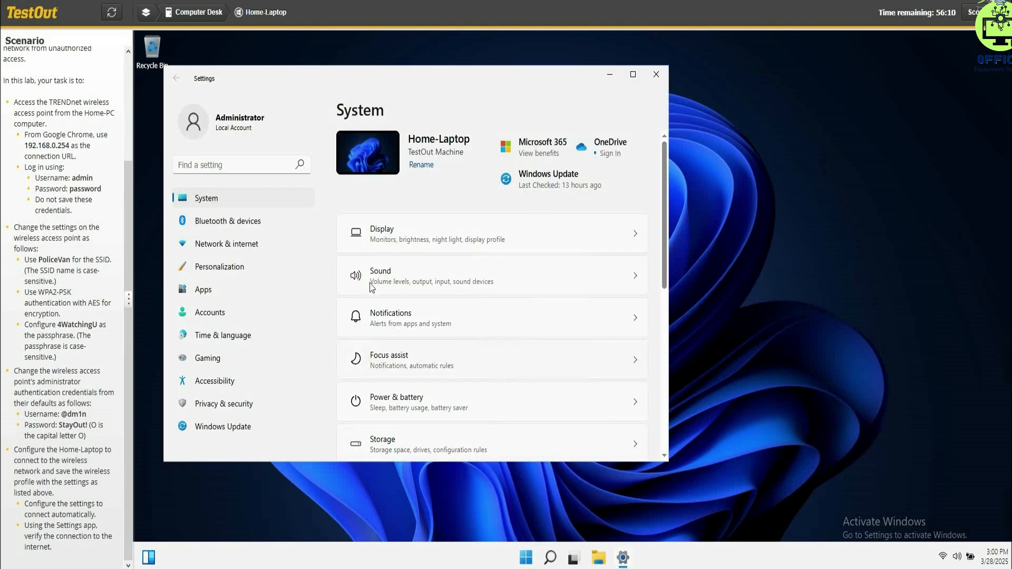
click(216, 250)
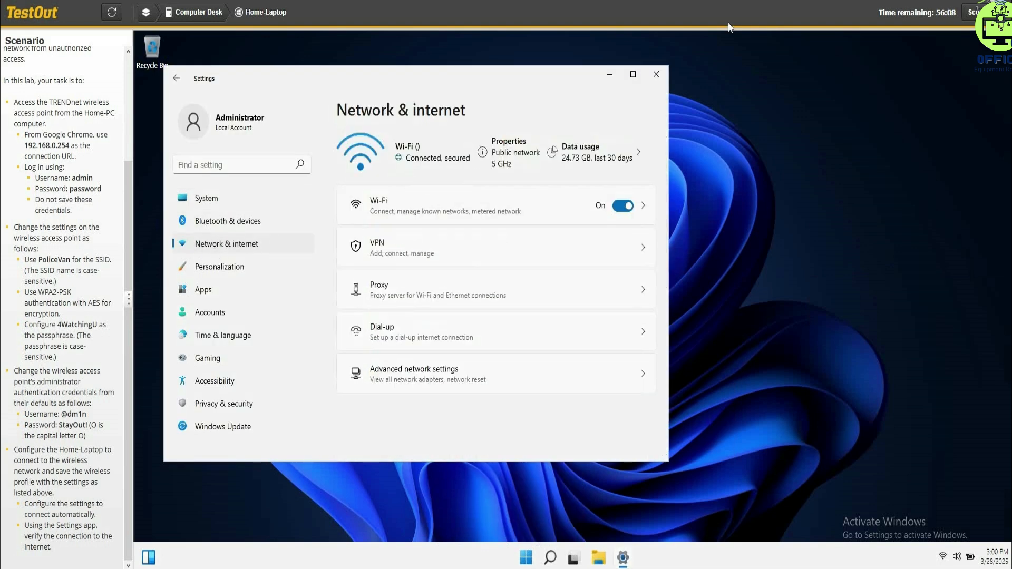
click(655, 75)
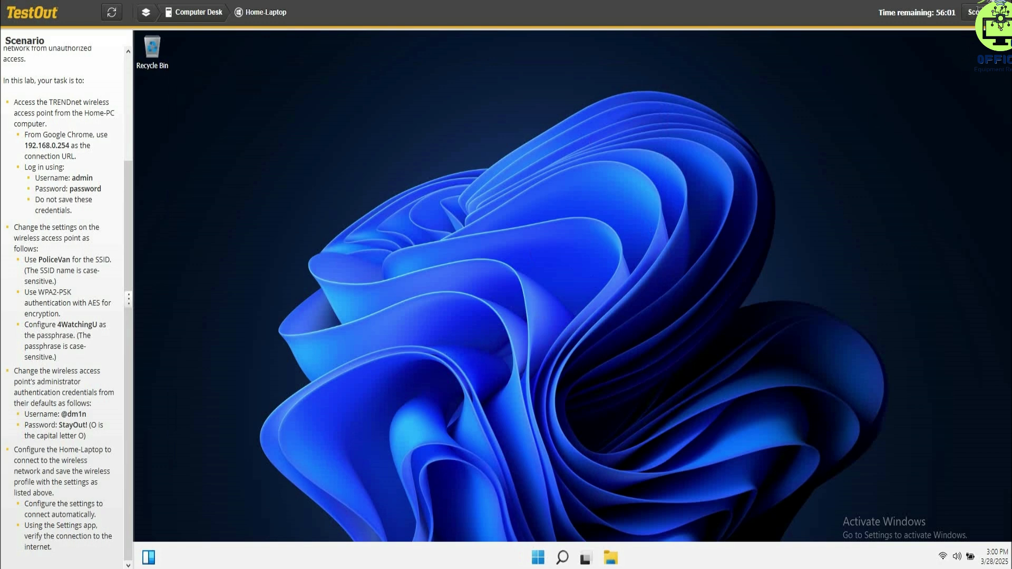
- Open the lab's score submission prompt
click(973, 12)
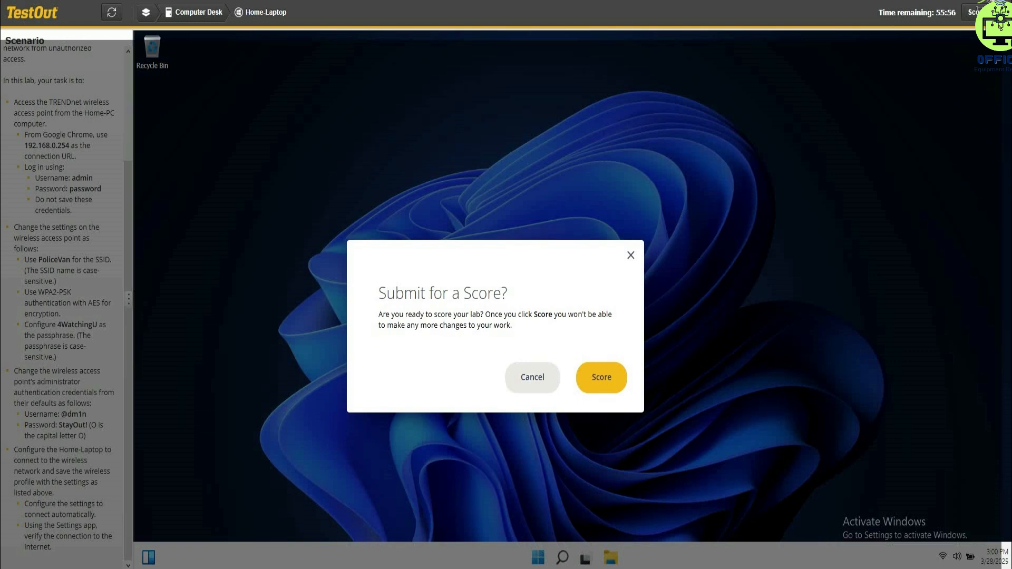
mouse_move(449, 568)
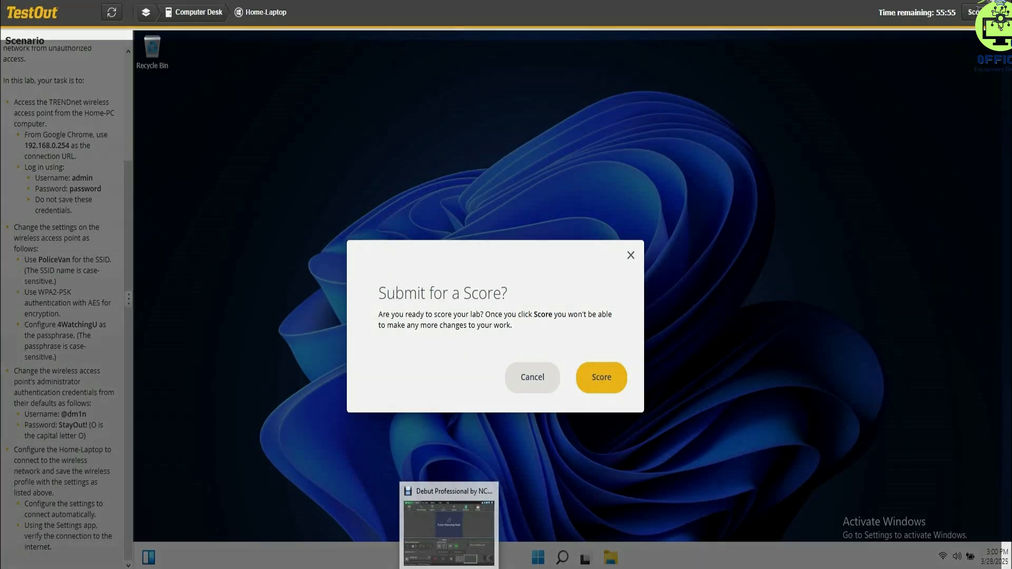